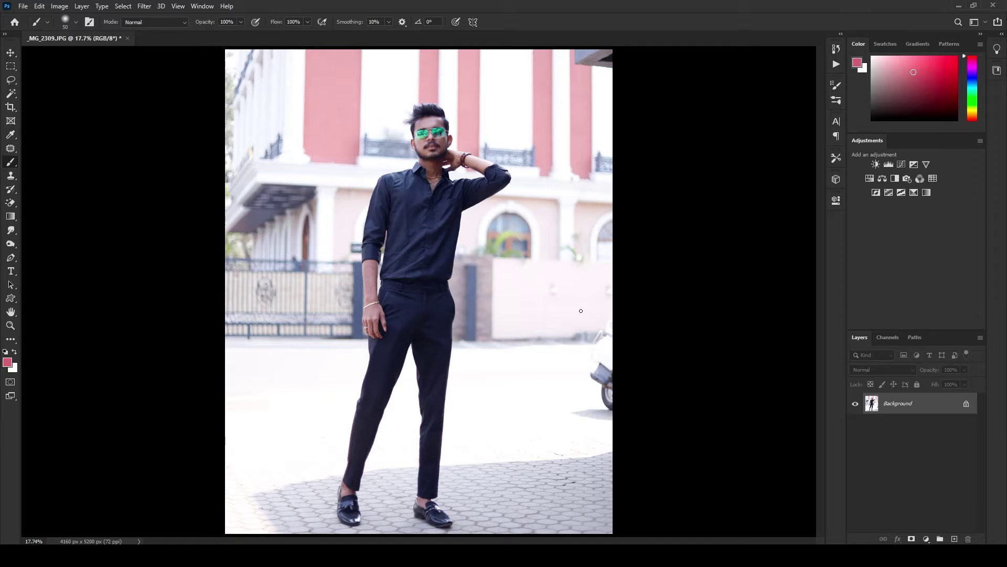
# - Duplicate the portrait's Background layer onto a new Layer 1
pyautogui.hotkey('ctrl', 'j')
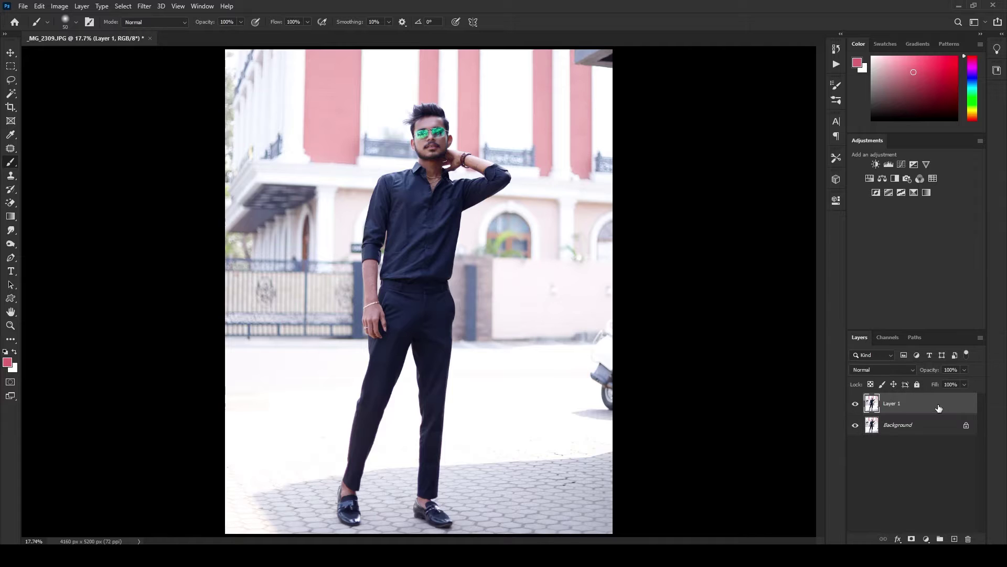
pyautogui.click(147, 7)
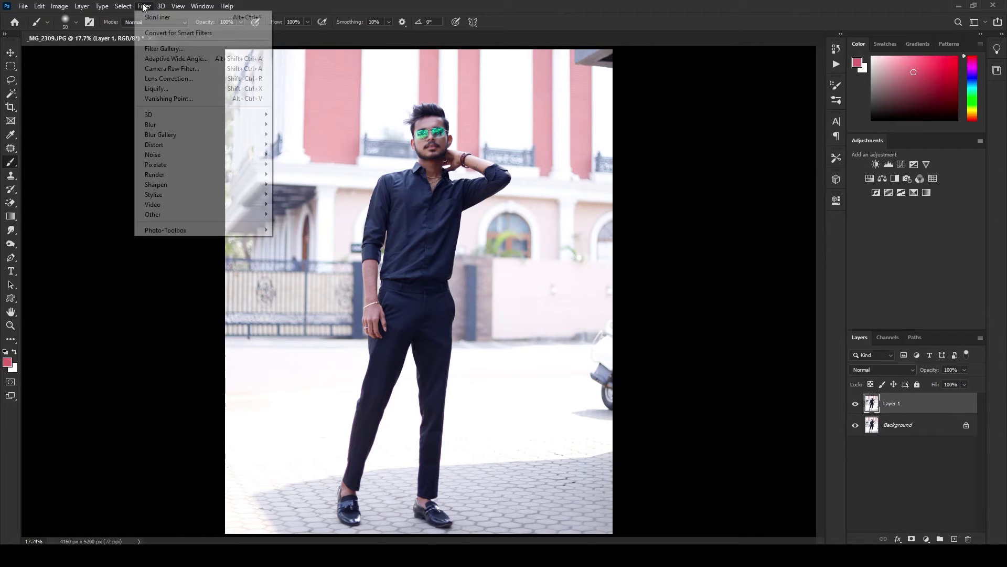
# - Open Layer 1 in the Camera Raw Filter and enlarge its window, keeping default settings
pyautogui.click(187, 79)
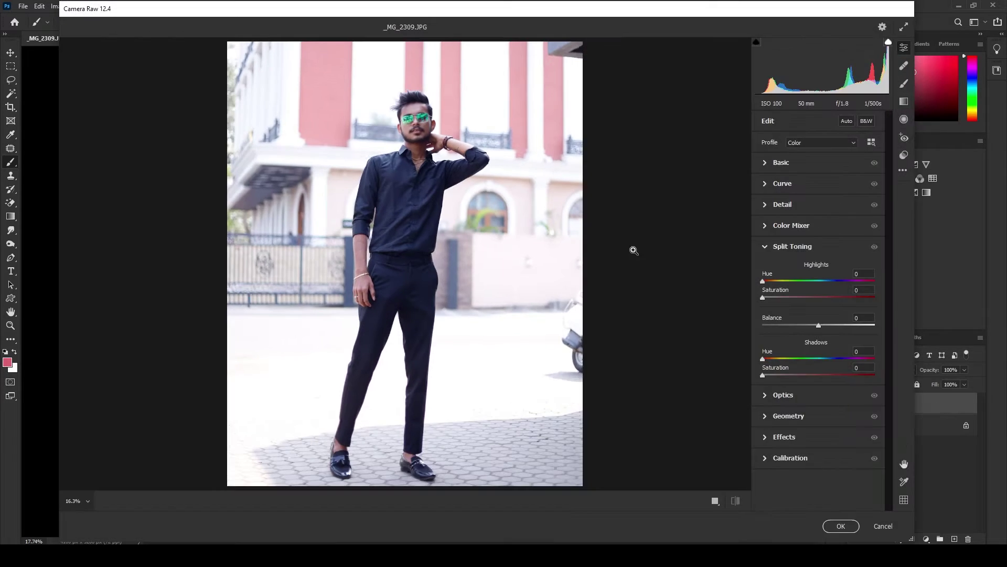
pyautogui.click(774, 162)
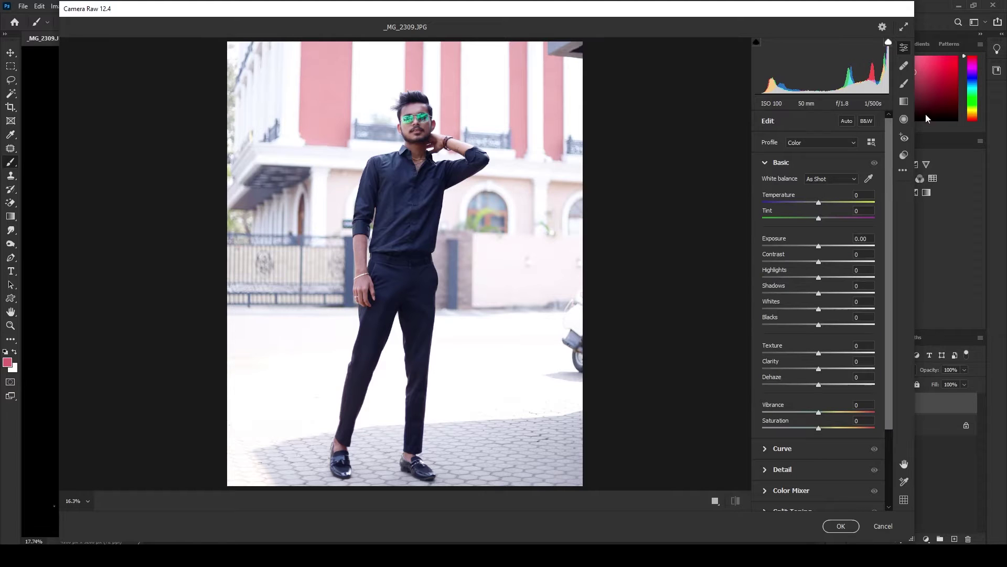
pyautogui.moveTo(914, 282); pyautogui.dragTo(962, 275)
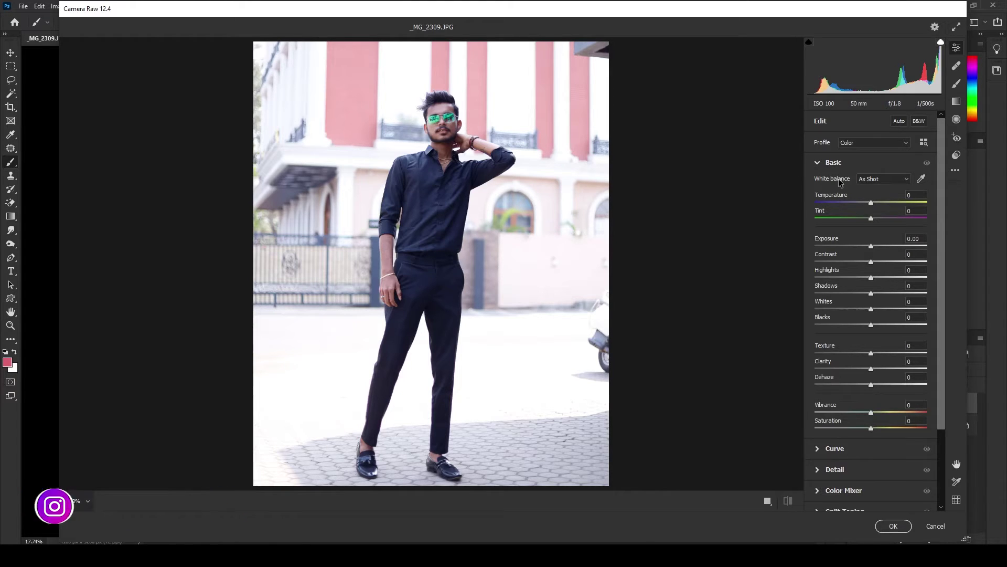
pyautogui.click(817, 163)
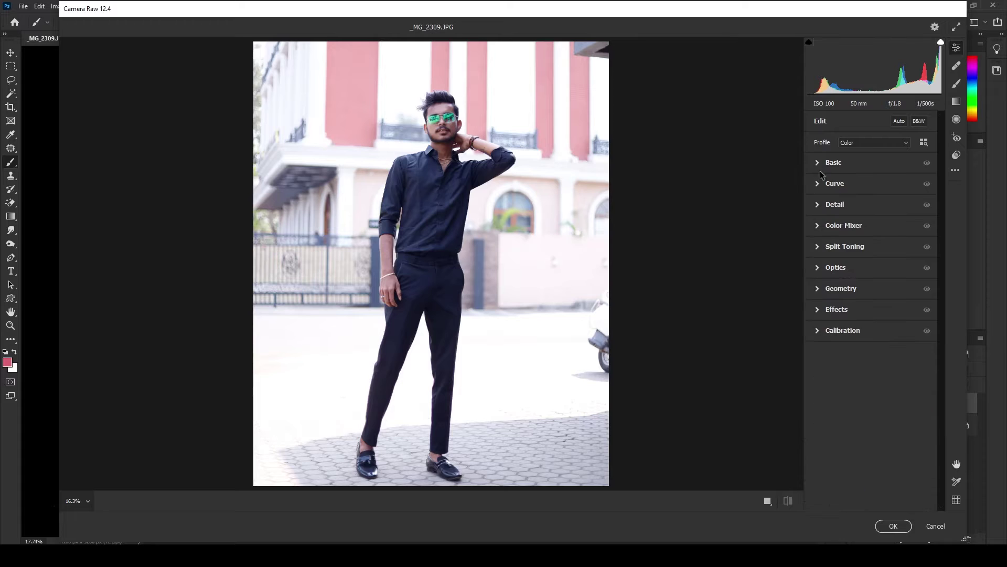
# - In Calibration, set Red and Green Primary Hue +100, Blue Primary Hue -100, Shadows Tint 0
pyautogui.click(822, 331)
pyautogui.moveTo(883, 351); pyautogui.dragTo(960, 367)
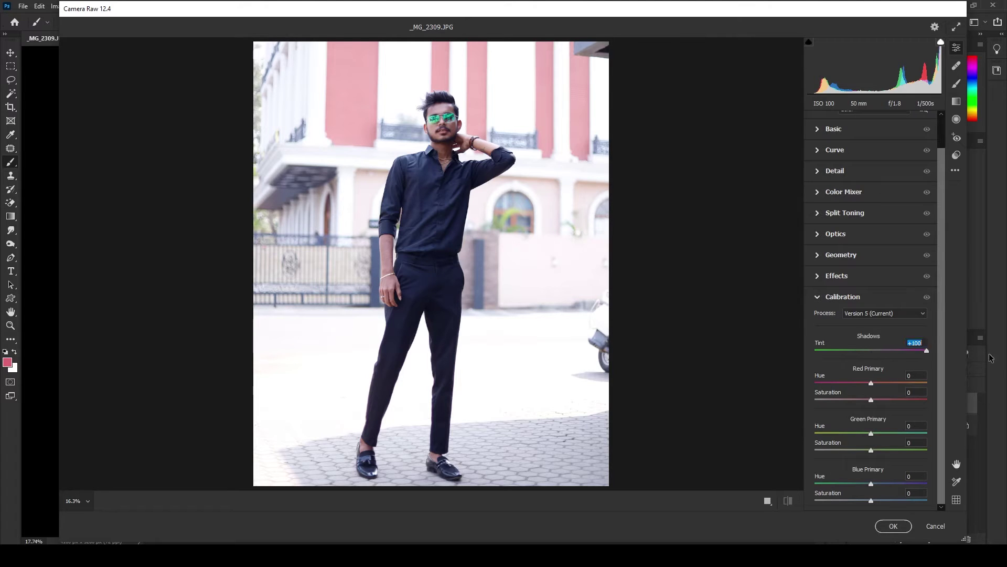
pyautogui.moveTo(871, 384); pyautogui.dragTo(934, 391)
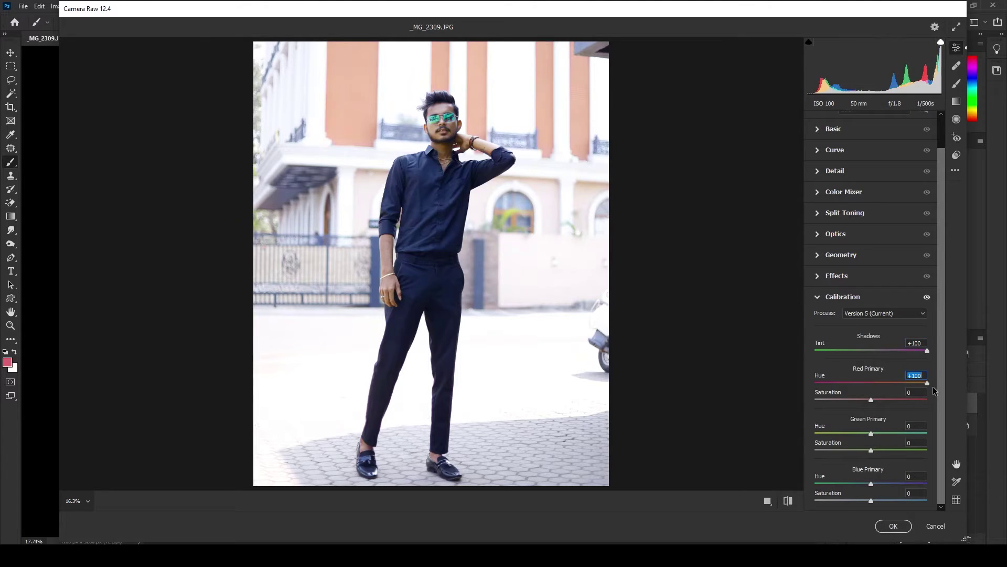
pyautogui.click(866, 433)
pyautogui.doubleClick(852, 348)
pyautogui.moveTo(871, 433); pyautogui.dragTo(1005, 454)
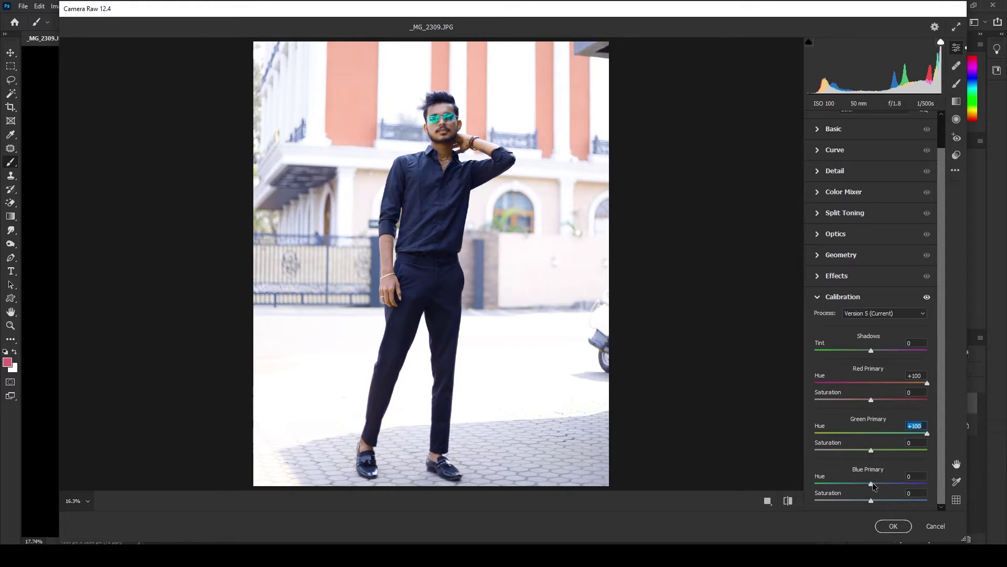
pyautogui.moveTo(872, 484); pyautogui.dragTo(658, 502)
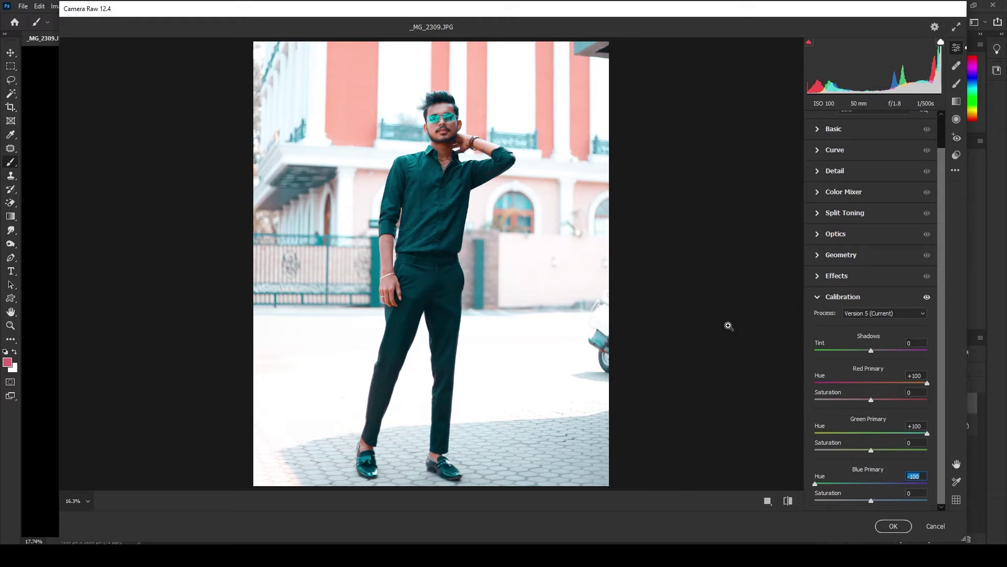
pyautogui.click(820, 130)
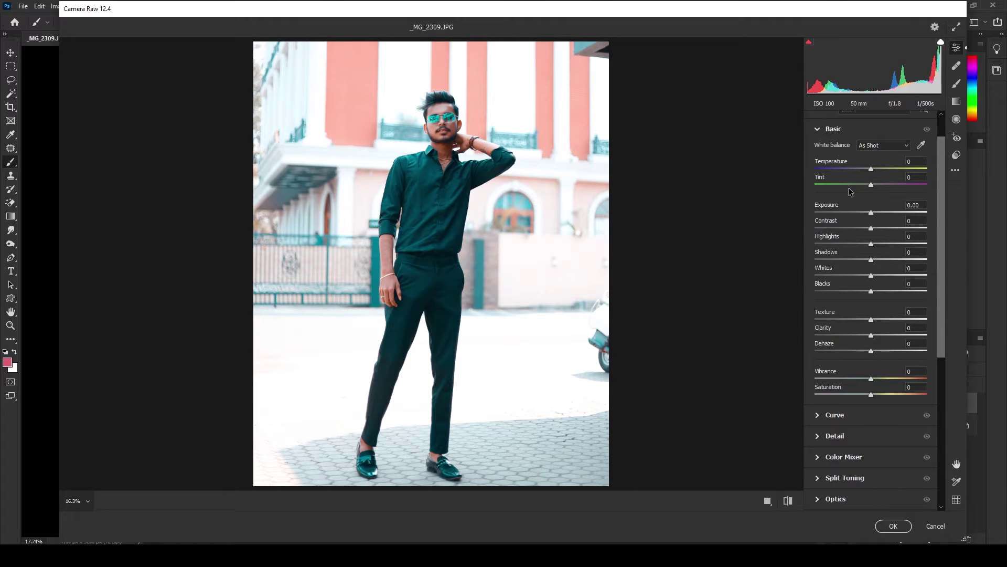
# - Set Exposure -0.10, Highlights -100, Shadows +30, Whites +13, Blacks -27, and Texture +11
pyautogui.click(873, 213)
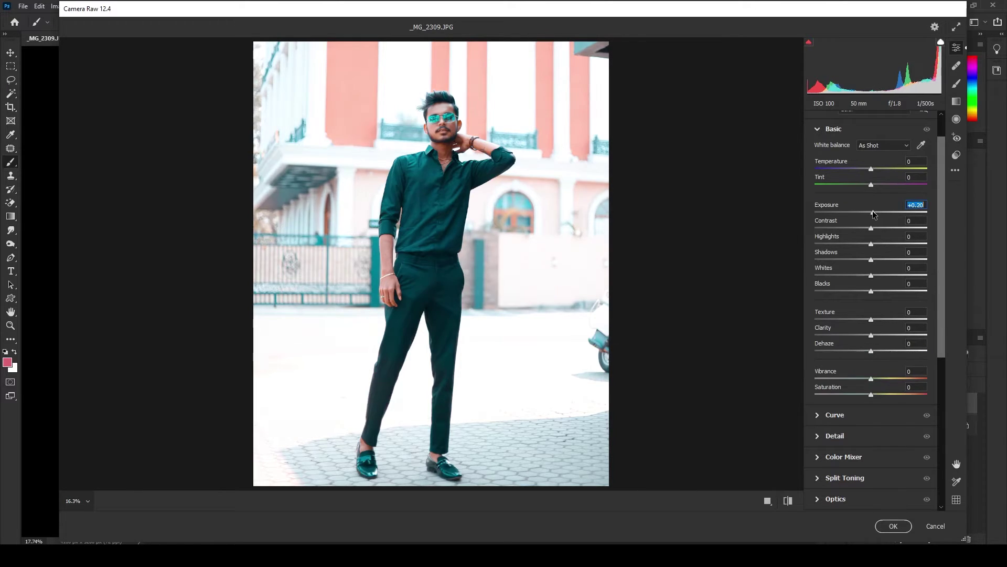
pyautogui.moveTo(873, 213); pyautogui.dragTo(867, 213)
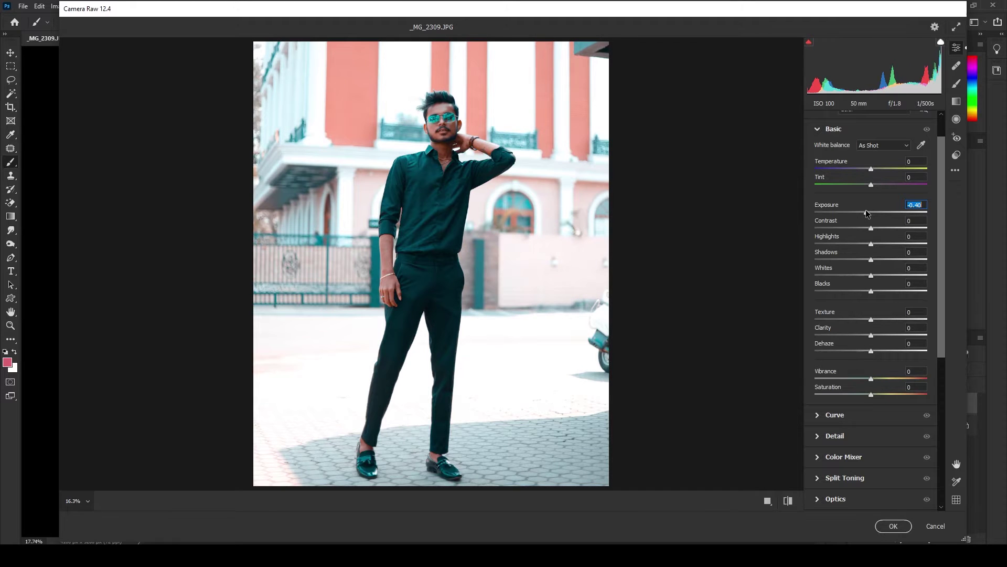
pyautogui.moveTo(868, 213); pyautogui.dragTo(881, 231)
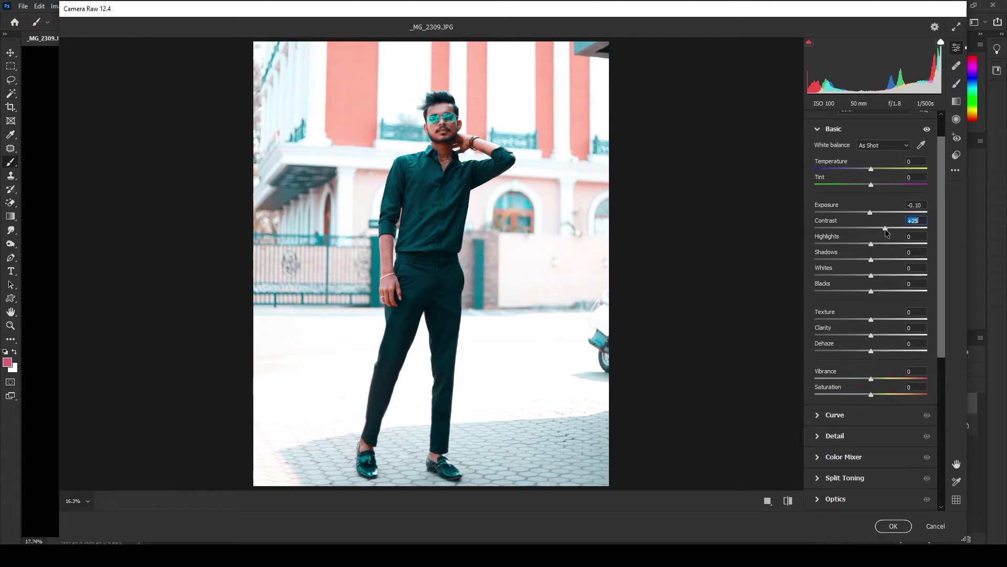
pyautogui.moveTo(871, 244); pyautogui.dragTo(803, 240)
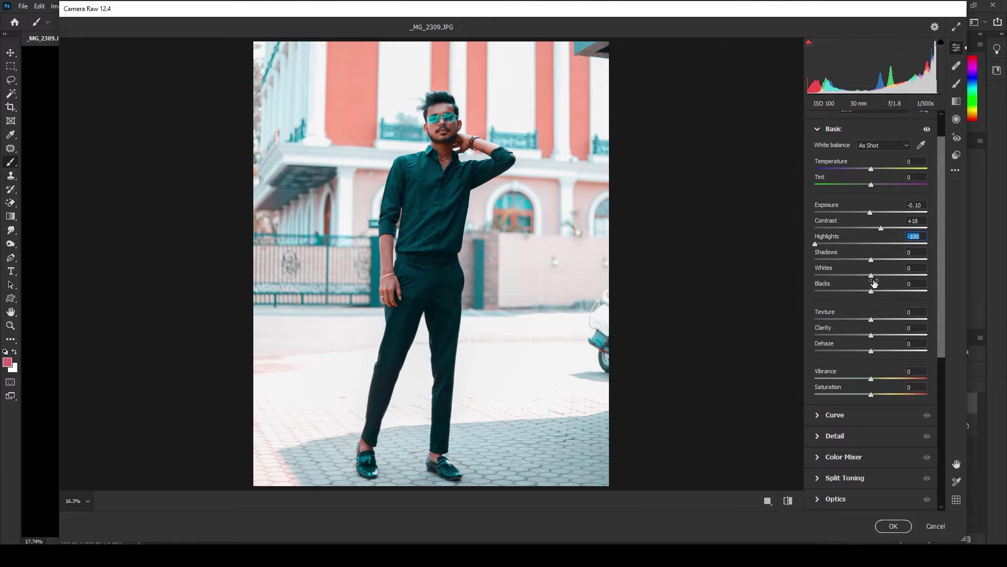
pyautogui.moveTo(871, 260); pyautogui.dragTo(889, 263)
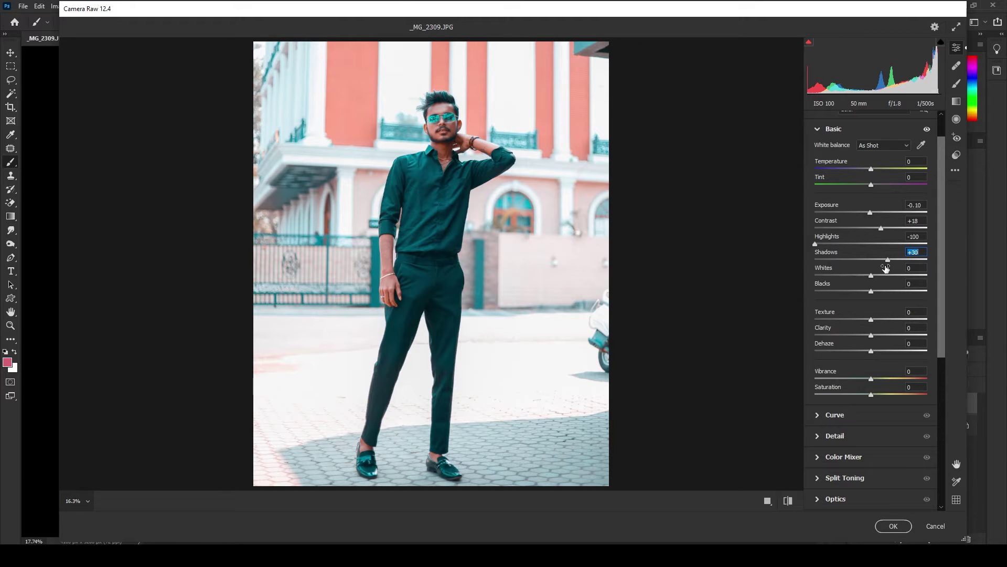
pyautogui.moveTo(871, 275); pyautogui.dragTo(881, 277)
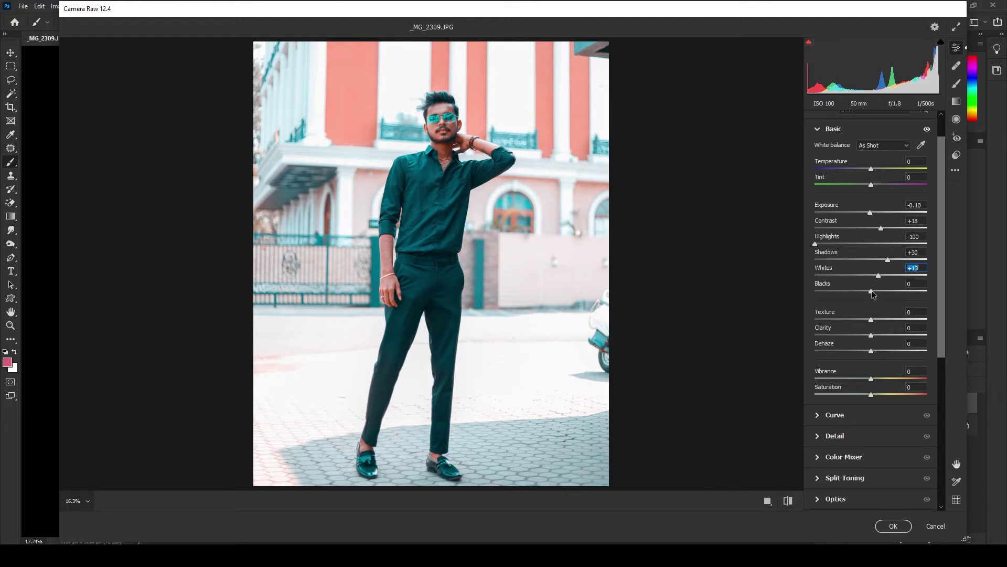
pyautogui.moveTo(871, 291); pyautogui.dragTo(855, 291)
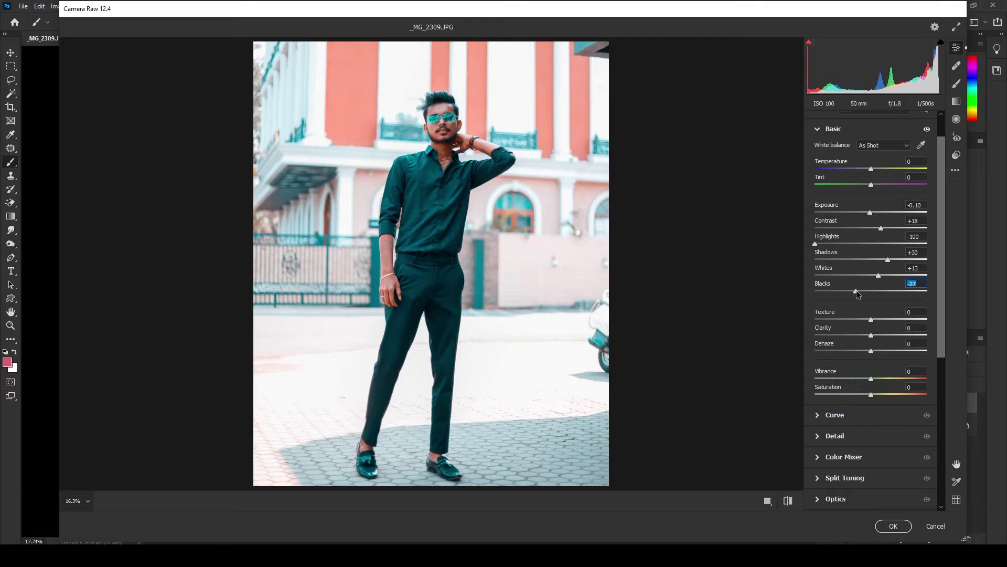
pyautogui.moveTo(871, 319); pyautogui.dragTo(874, 351)
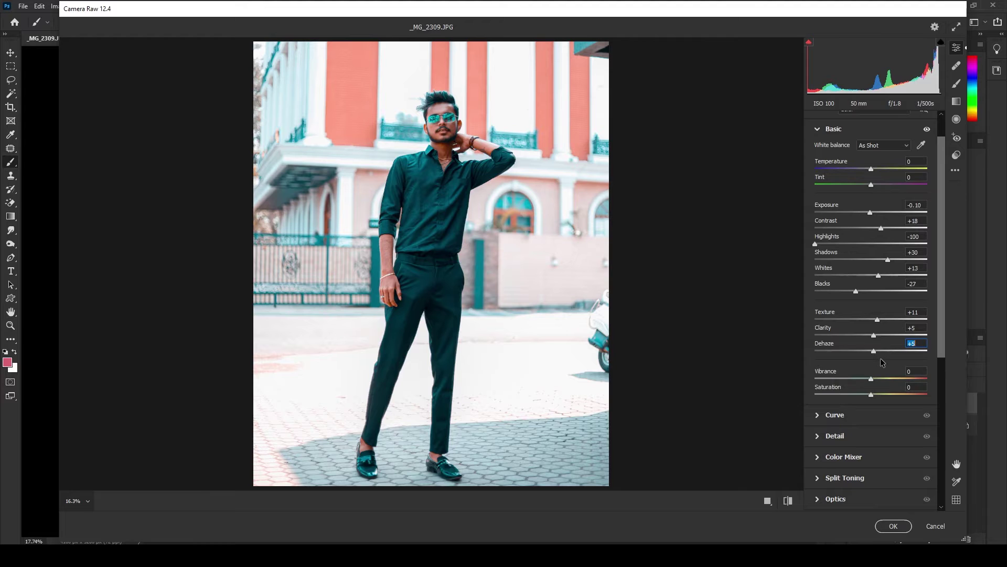
# - Set Vibrance +20 and Saturation -30, and drag Tint negative toward green
pyautogui.click(880, 378)
pyautogui.moveTo(871, 395); pyautogui.dragTo(856, 396)
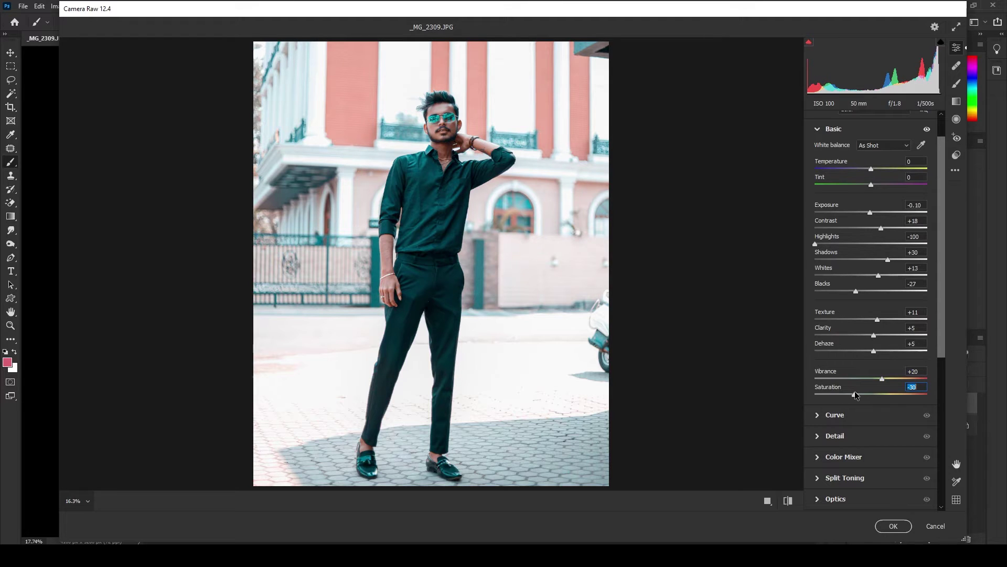
pyautogui.moveTo(871, 185); pyautogui.dragTo(845, 188)
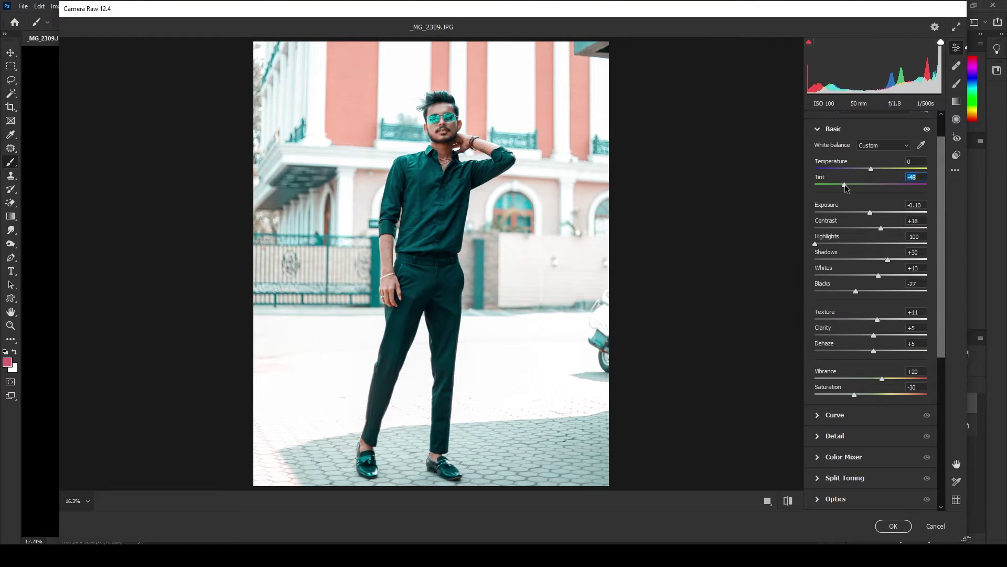
# - In the Detail panel, set Sharpening to 50 and add slight Noise Reduction
pyautogui.click(830, 128)
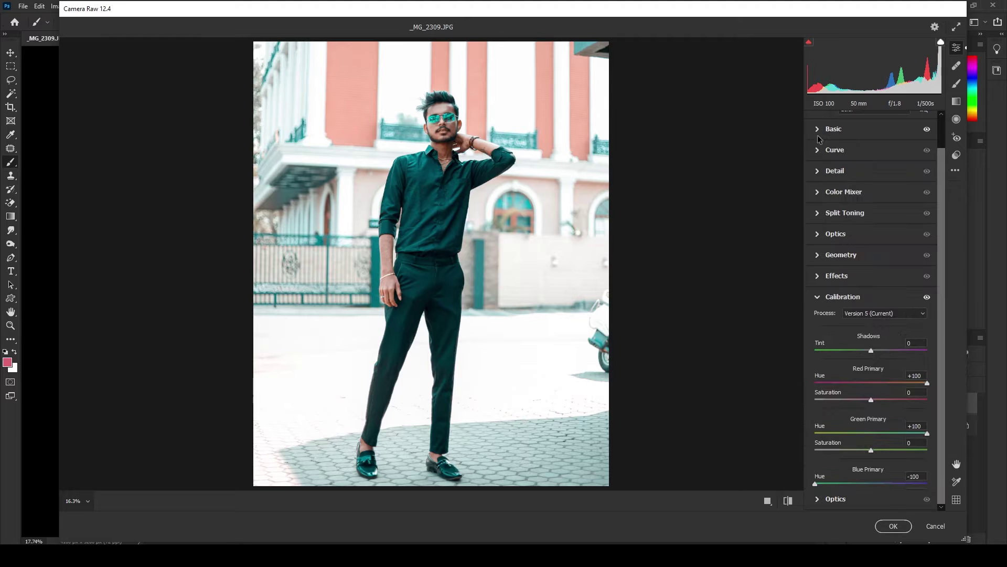
pyautogui.click(819, 175)
pyautogui.moveTo(815, 196); pyautogui.dragTo(841, 196)
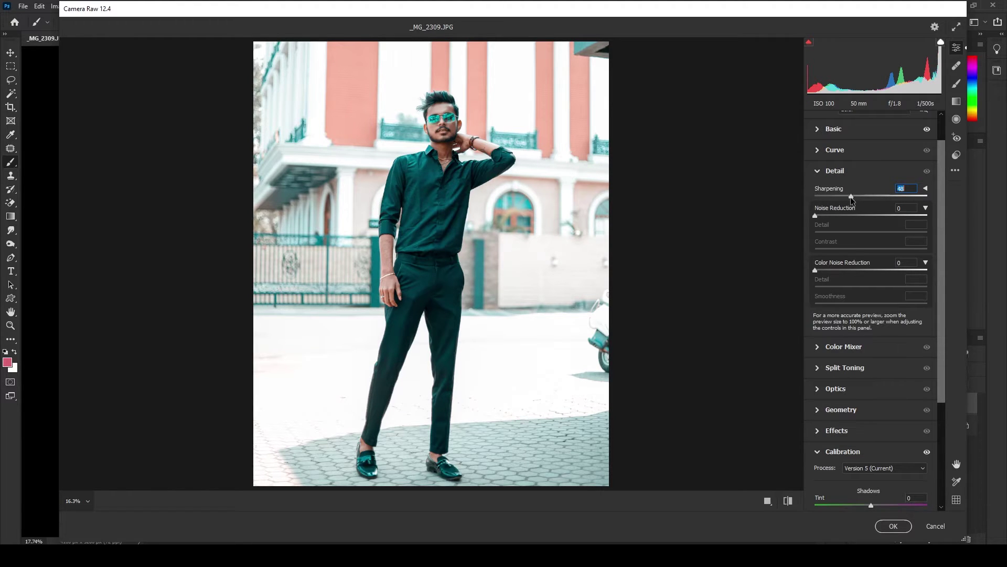
pyautogui.moveTo(851, 198); pyautogui.dragTo(852, 198)
pyautogui.moveTo(816, 215); pyautogui.dragTo(822, 216)
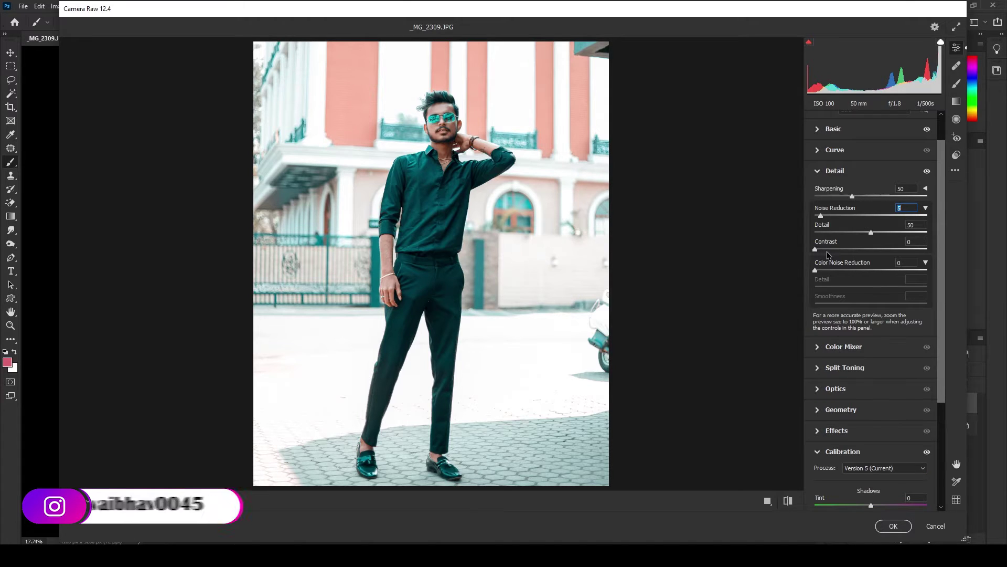
# - Set Noise Reduction Contrast 50 and Color Noise Reduction 50, then Noise Reduction about 36
pyautogui.click(917, 241)
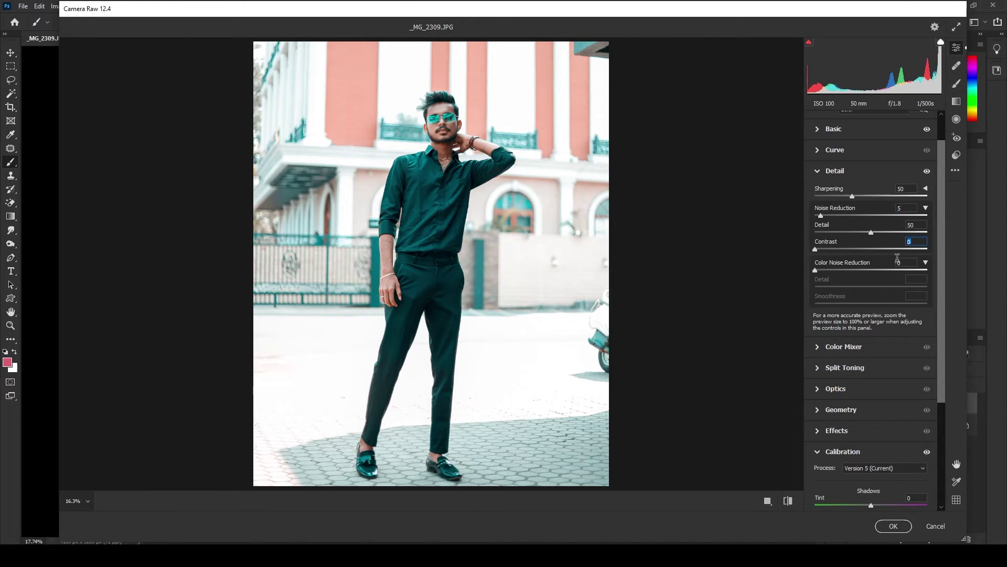
pyautogui.write('50')
pyautogui.press('Return')
pyautogui.moveTo(817, 268); pyautogui.dragTo(823, 270)
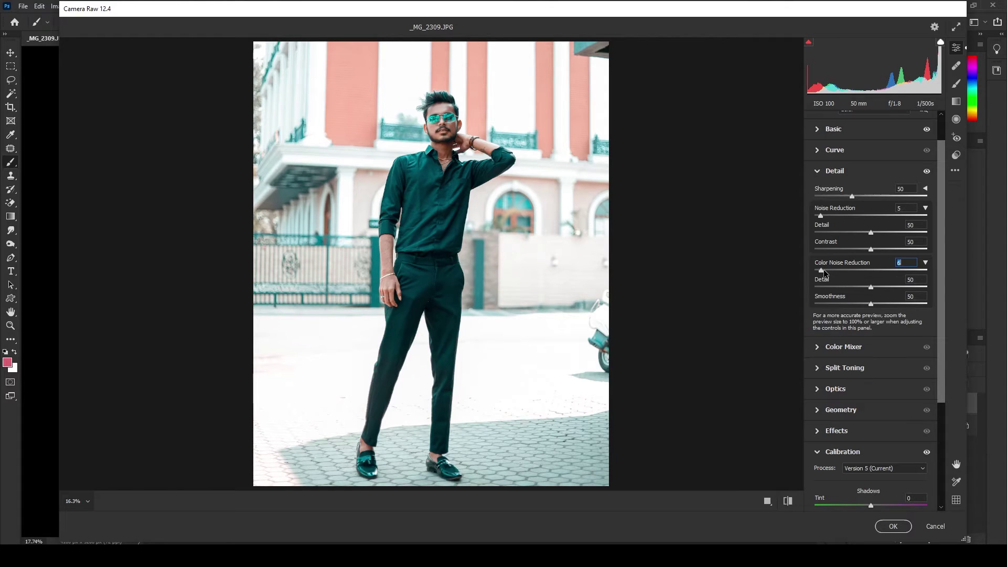
pyautogui.write('50')
pyautogui.press('Return')
pyautogui.click(902, 208)
pyautogui.write('50')
pyautogui.press('Return')
pyautogui.moveTo(871, 216); pyautogui.dragTo(858, 220)
# - Set HSL Saturation: Oranges -41, Greens, Purples and Magentas -100, Aquas +30
pyautogui.click(821, 172)
pyautogui.click(816, 193)
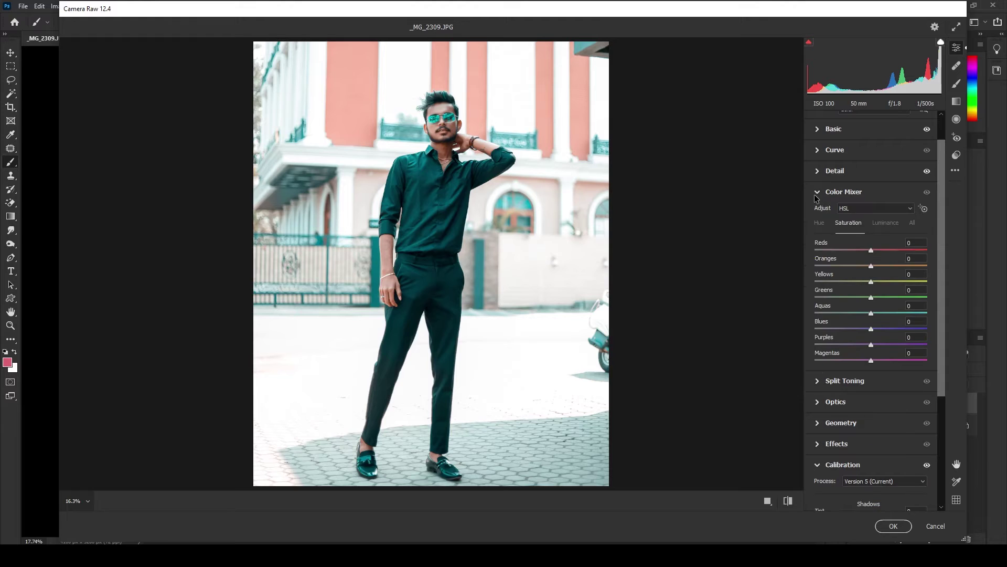
pyautogui.moveTo(871, 266)
pyautogui.mouseDown()
pyautogui.moveTo(846, 263)
pyautogui.moveTo(803, 283)
pyautogui.mouseUp()
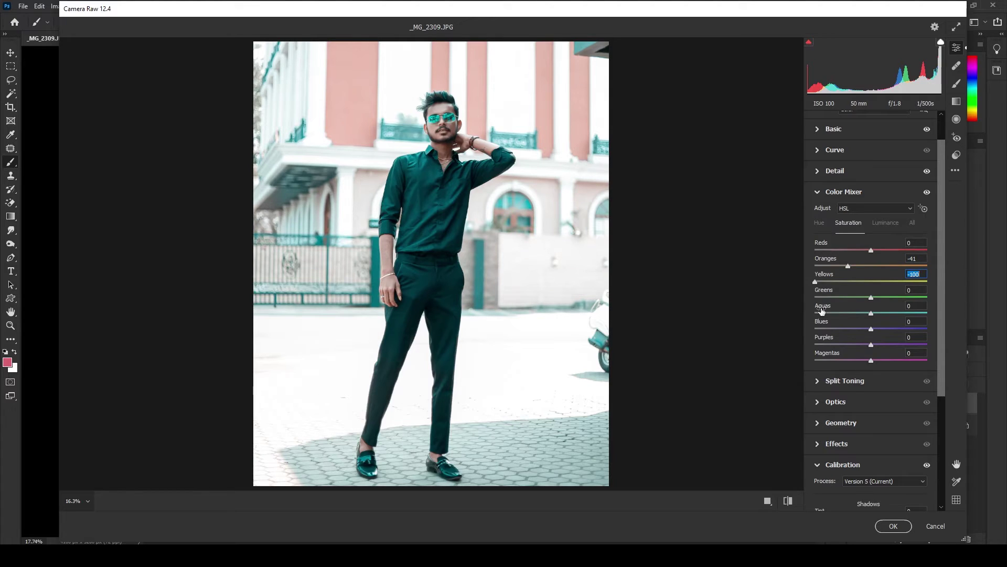
pyautogui.moveTo(871, 297); pyautogui.dragTo(704, 301)
pyautogui.moveTo(871, 312); pyautogui.dragTo(880, 313)
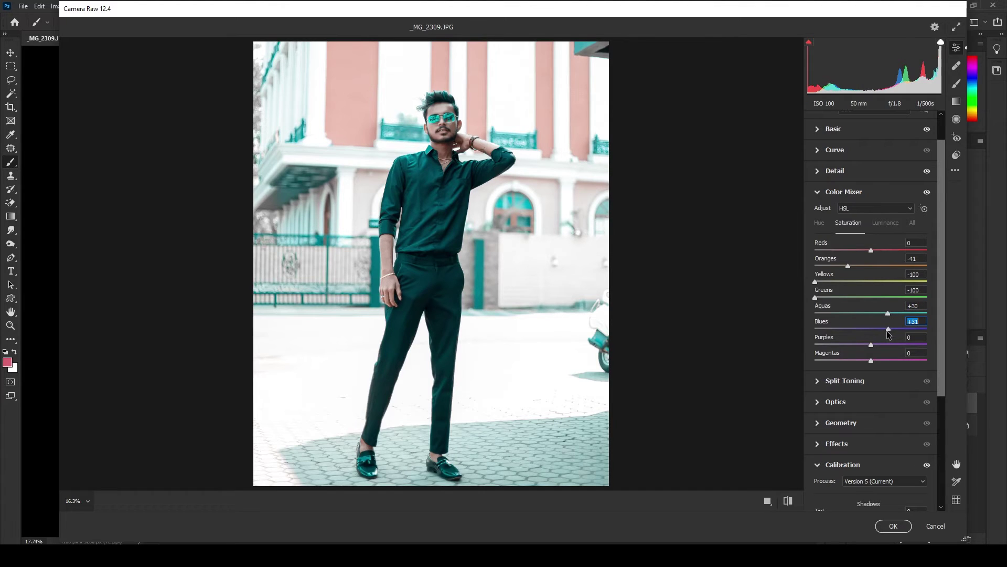
pyautogui.moveTo(871, 344); pyautogui.dragTo(811, 345)
pyautogui.moveTo(871, 360); pyautogui.dragTo(812, 361)
# - Lower HSL Luminance for Oranges to -25 and Blues to -19, then collapse Color Mixer
pyautogui.click(886, 222)
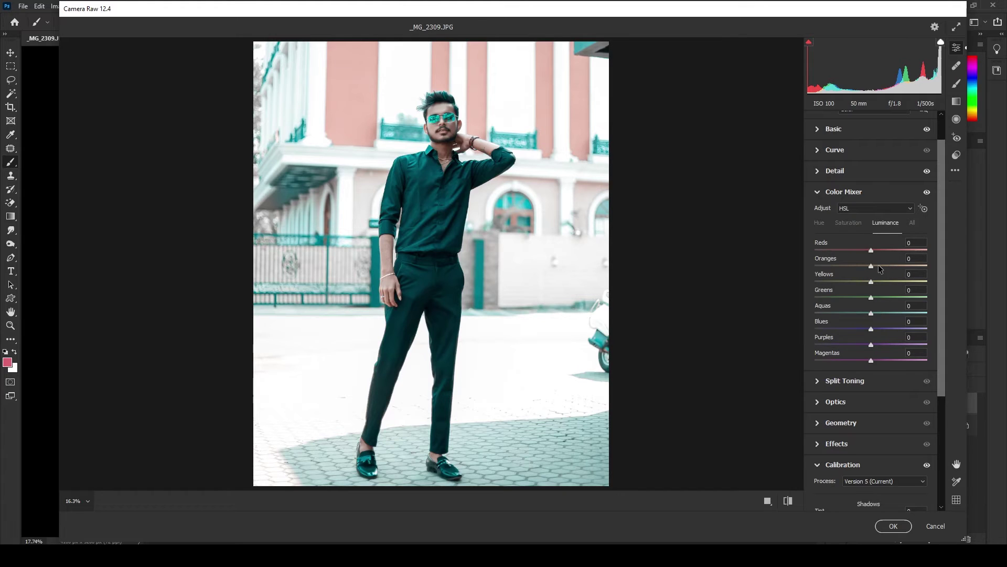
pyautogui.moveTo(879, 266); pyautogui.dragTo(856, 267)
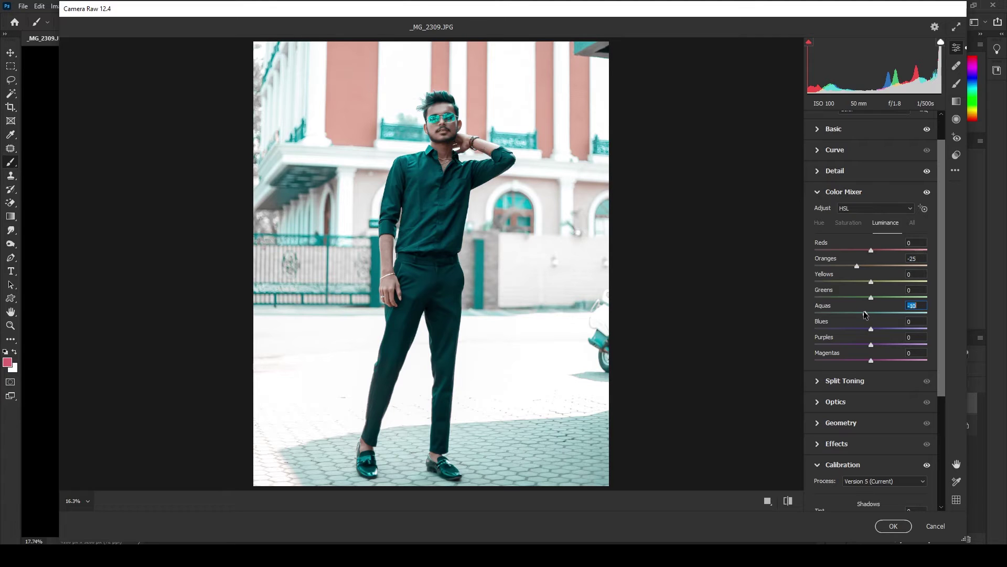
pyautogui.moveTo(871, 329); pyautogui.dragTo(865, 329)
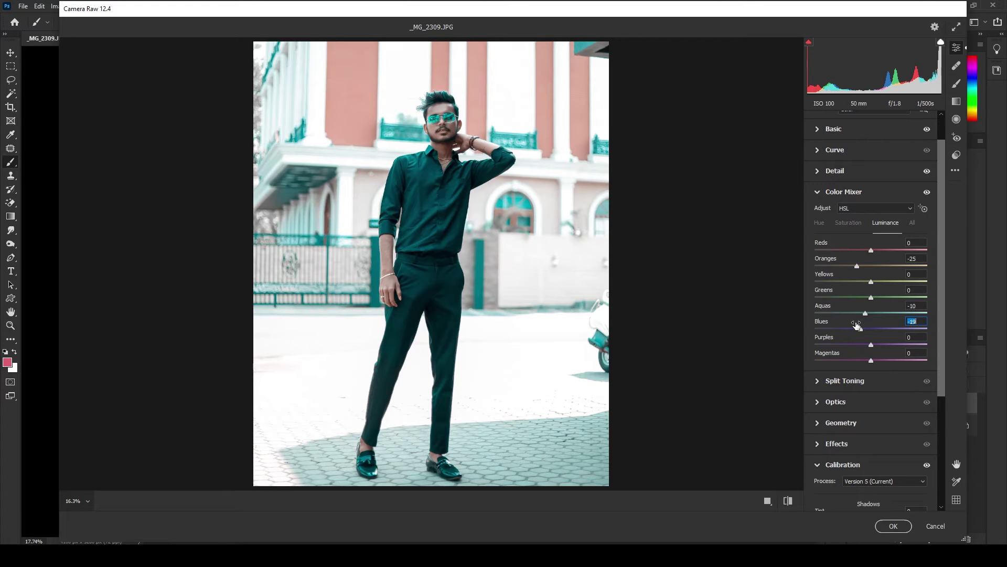
pyautogui.click(820, 193)
# - Add a vignette (amount -21, Midpoint 37, Roundness -18) and apply the Camera Raw grade
pyautogui.click(818, 293)
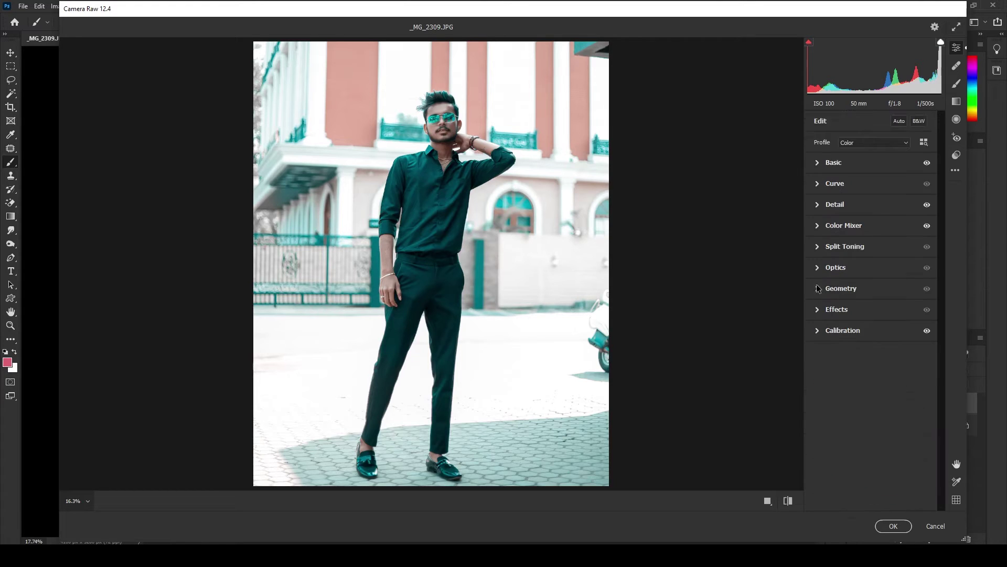
pyautogui.click(817, 268)
pyautogui.click(817, 268)
pyautogui.click(818, 289)
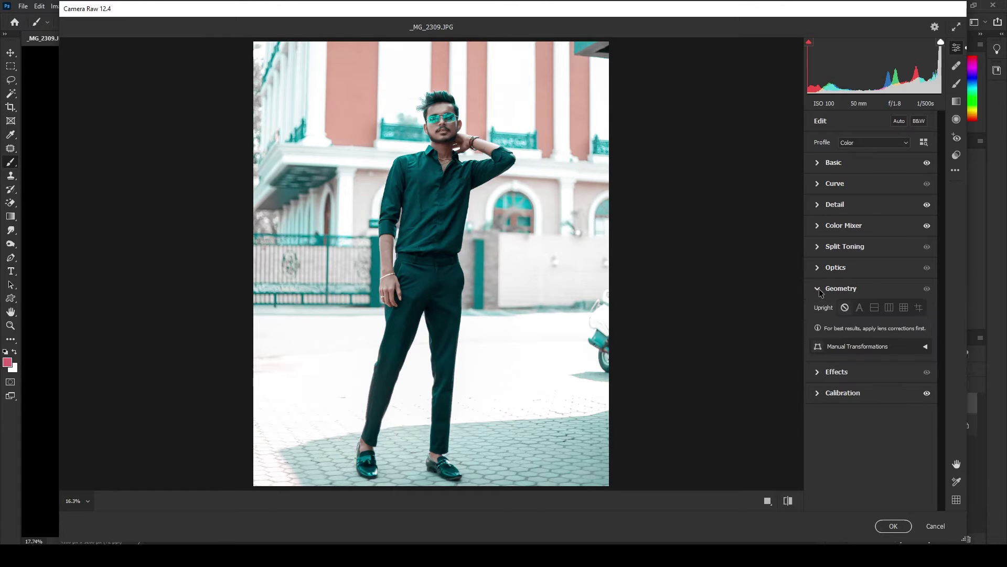
pyautogui.click(819, 309)
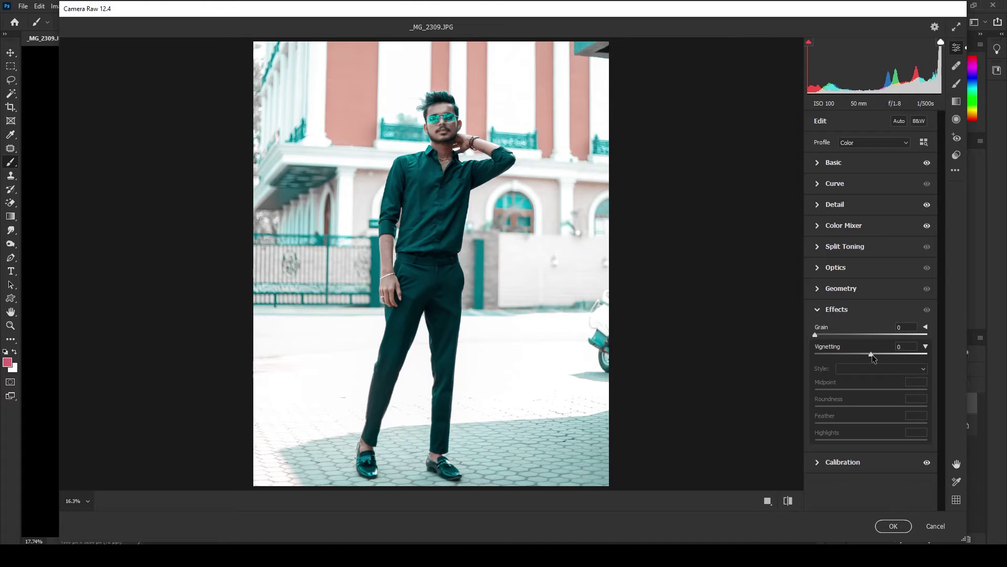
pyautogui.moveTo(872, 355); pyautogui.dragTo(861, 352)
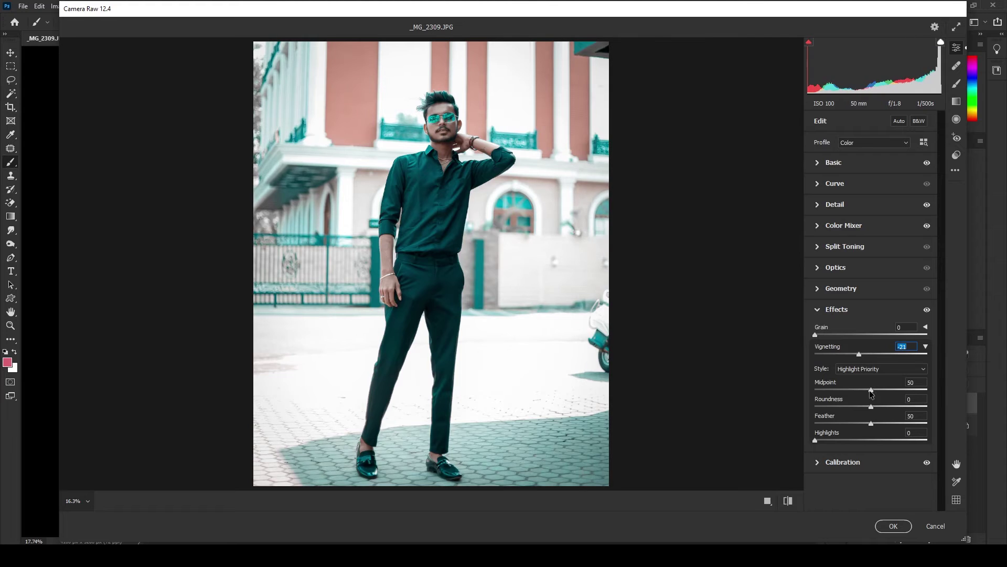
pyautogui.moveTo(871, 390)
pyautogui.mouseDown()
pyautogui.moveTo(851, 390)
pyautogui.moveTo(861, 408)
pyautogui.mouseUp()
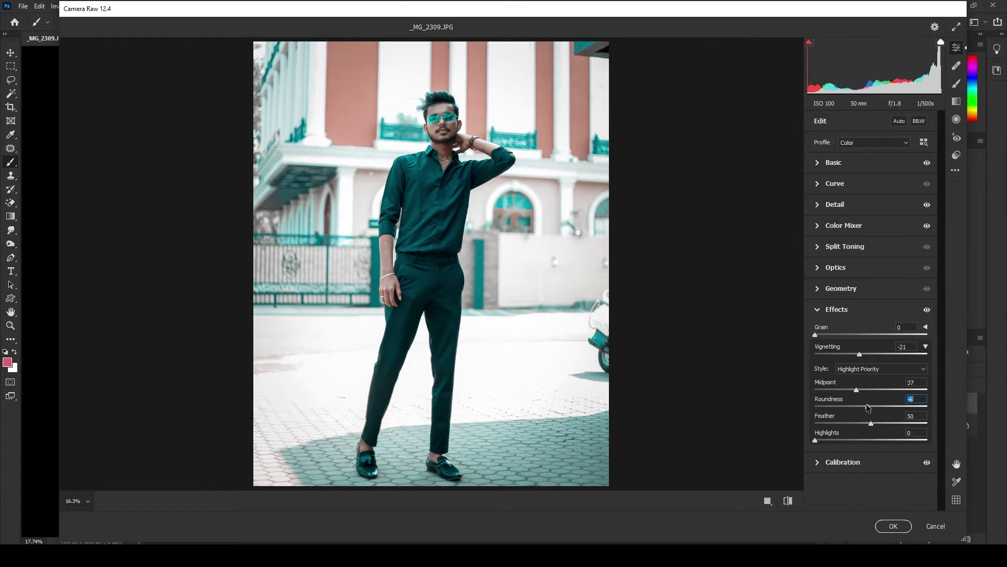
pyautogui.click(871, 422)
pyautogui.click(894, 527)
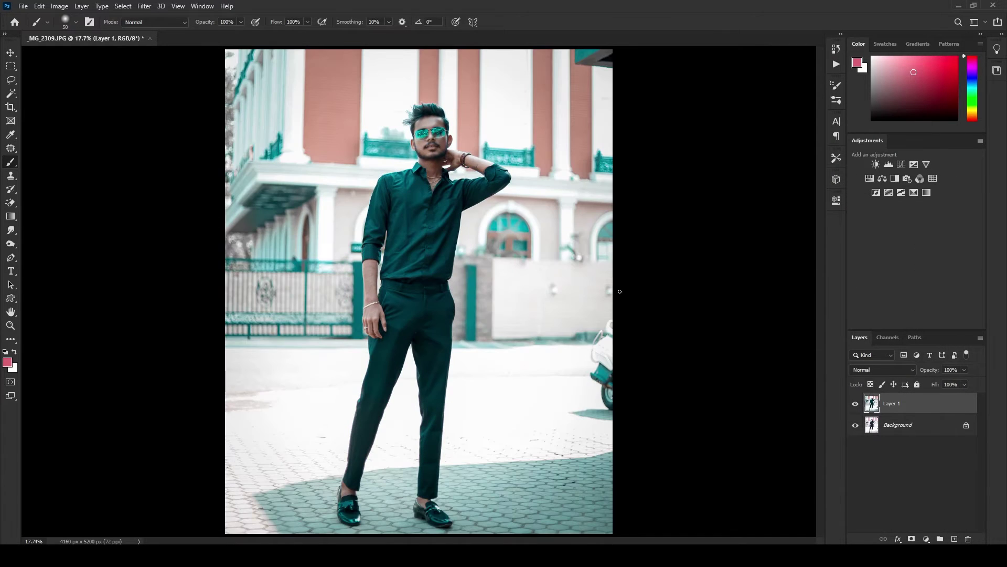
# - Compare the grade with the original, review it in Camera Raw, then duplicate Layer 1
pyautogui.click(856, 407)
pyautogui.click(143, 6)
pyautogui.click(168, 68)
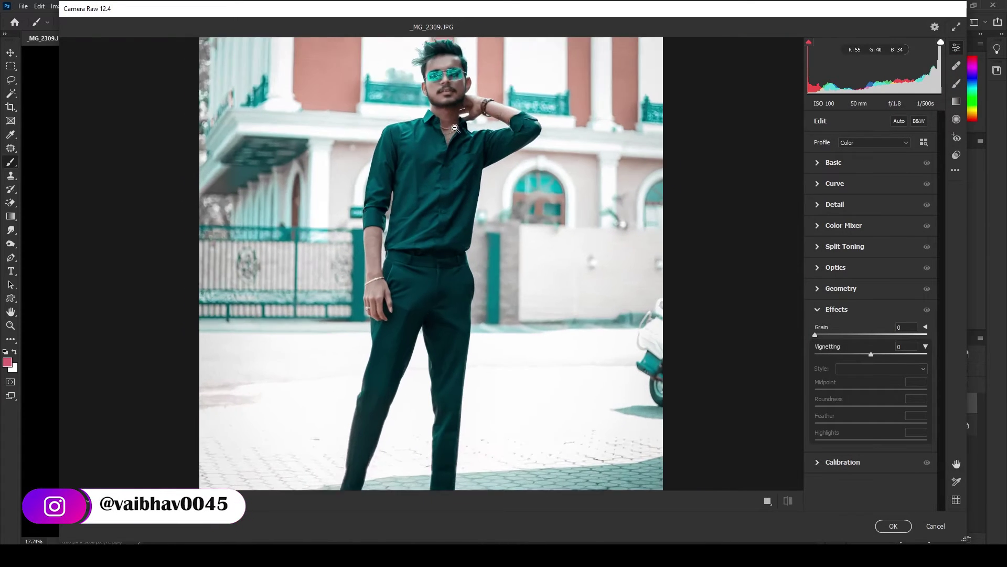
pyautogui.click(455, 128)
pyautogui.moveTo(454, 128); pyautogui.dragTo(455, 196)
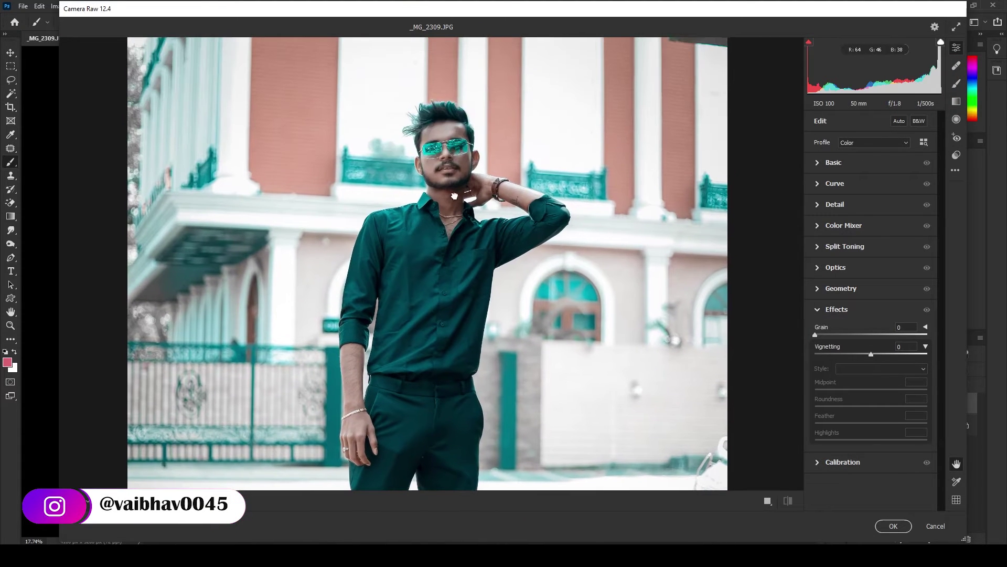
pyautogui.click(822, 205)
pyautogui.click(819, 188)
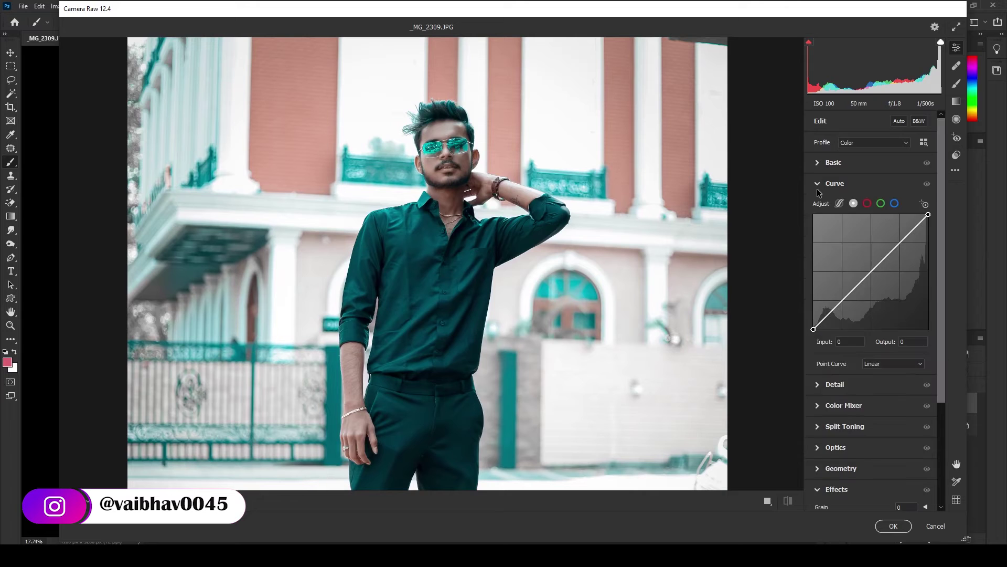
pyautogui.click(893, 526)
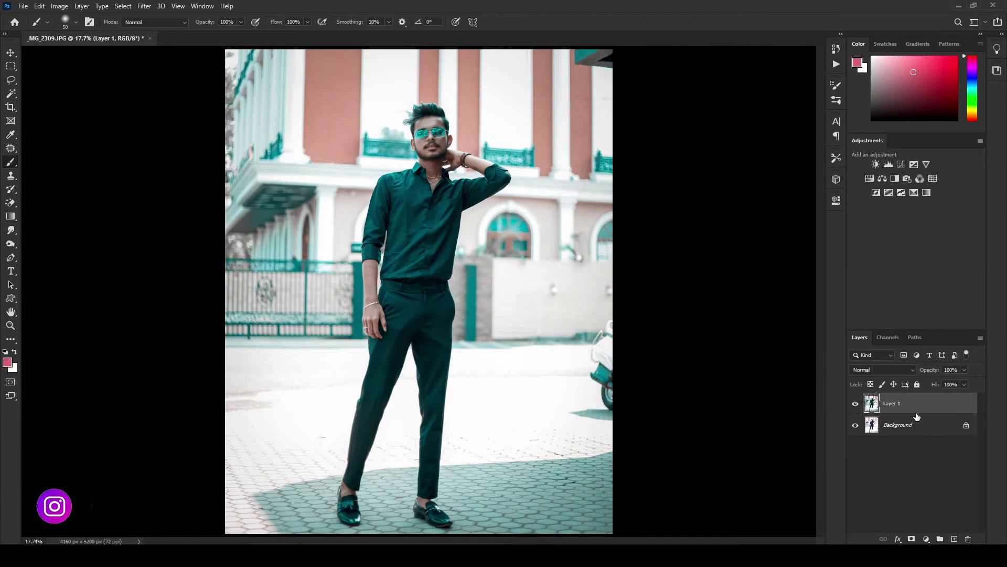
pyautogui.hotkey('ctrl', 'j')
# - Run Camera Raw Filter on Layer 1 copy and boost the Oranges and shift their hue in the Color Mixer
pyautogui.click(153, 6)
pyautogui.click(168, 78)
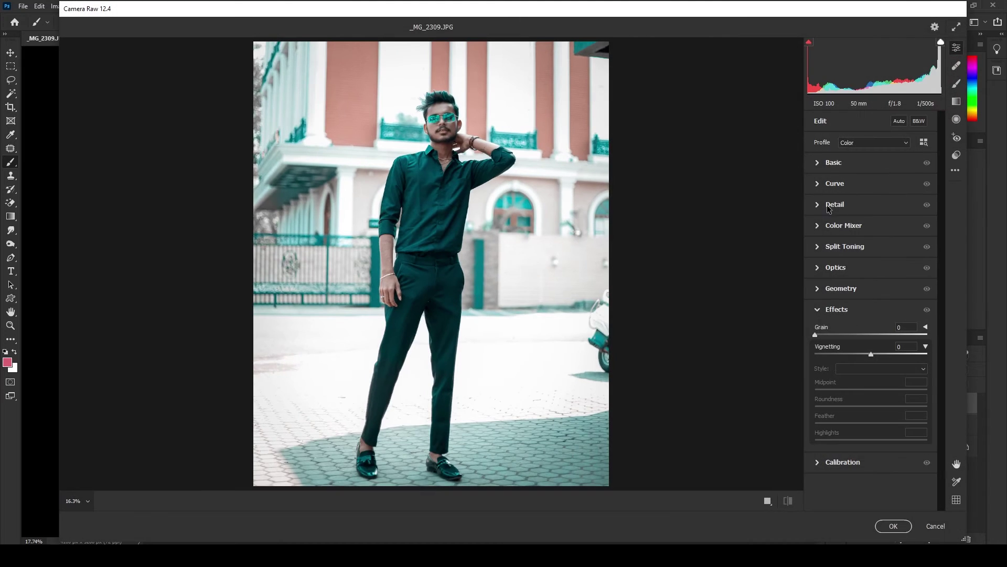
pyautogui.click(823, 226)
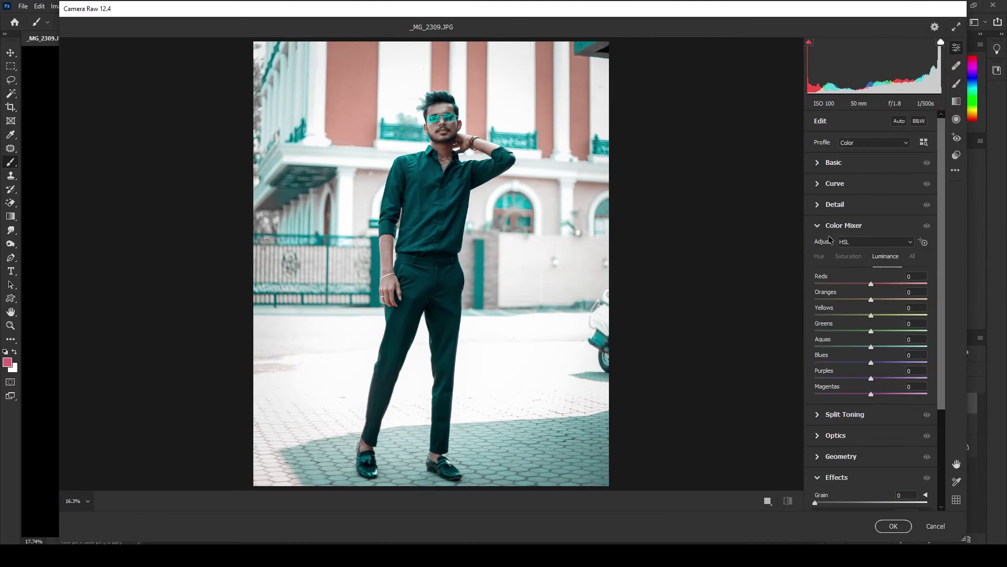
pyautogui.moveTo(873, 297)
pyautogui.mouseDown()
pyautogui.moveTo(887, 297)
pyautogui.moveTo(873, 313)
pyautogui.moveTo(885, 298)
pyautogui.moveTo(884, 315)
pyautogui.moveTo(846, 317)
pyautogui.mouseUp()
pyautogui.click(849, 256)
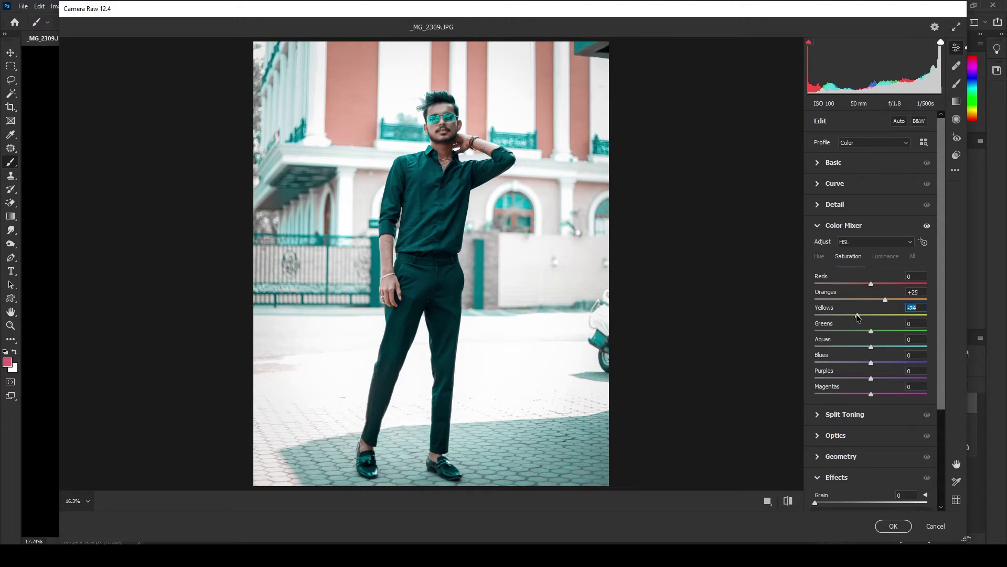
pyautogui.click(819, 256)
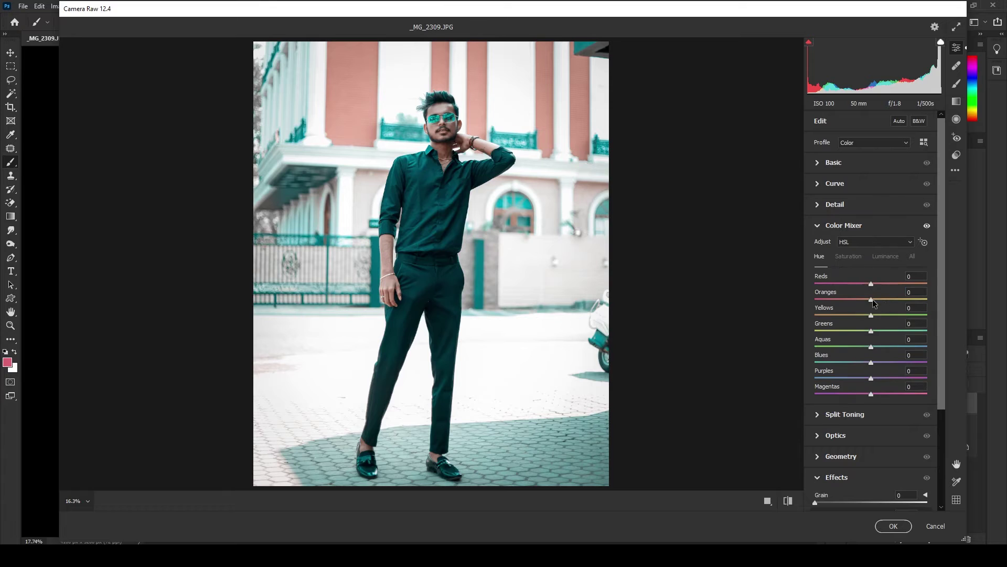
pyautogui.moveTo(873, 299)
pyautogui.mouseDown()
pyautogui.moveTo(883, 301)
pyautogui.moveTo(857, 314)
pyautogui.mouseUp()
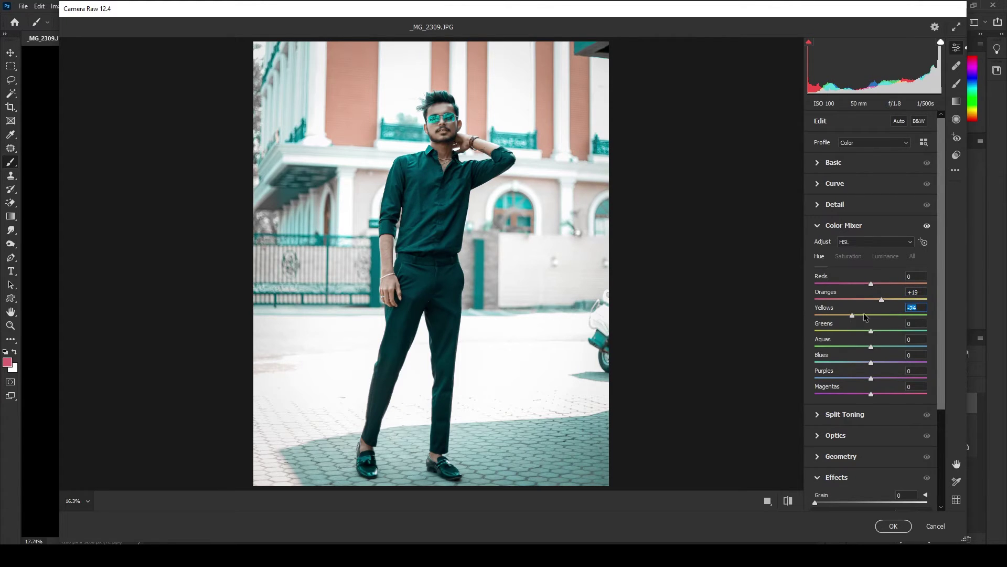
# - Split-tone highlights hue 35 and shadows hue 39 at saturation 7, apply, and add a layer mask
pyautogui.click(818, 226)
pyautogui.click(821, 247)
pyautogui.moveTo(817, 282)
pyautogui.mouseDown()
pyautogui.moveTo(827, 280)
pyautogui.moveTo(823, 297)
pyautogui.mouseUp()
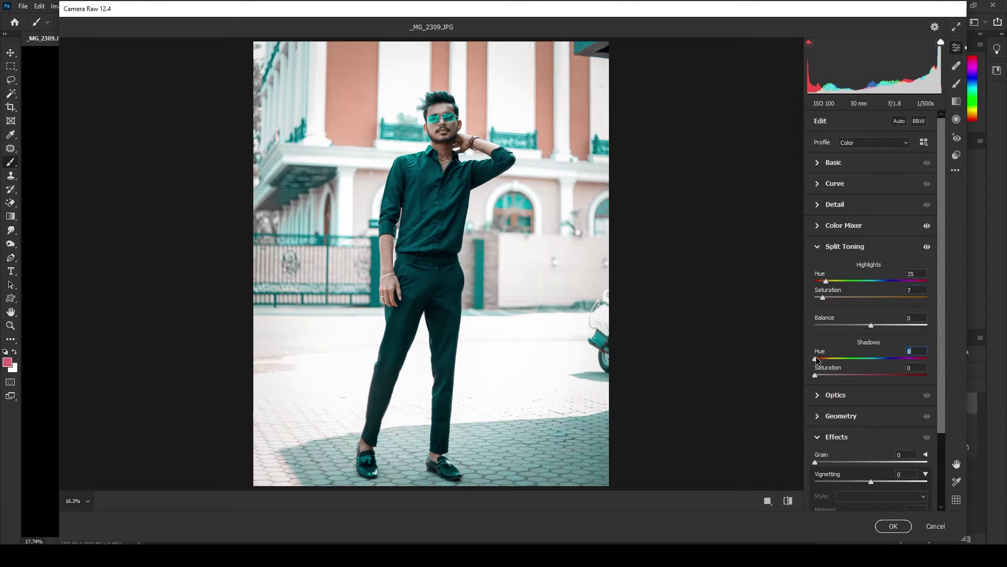
pyautogui.moveTo(815, 359)
pyautogui.mouseDown()
pyautogui.moveTo(830, 358)
pyautogui.moveTo(822, 375)
pyautogui.mouseUp()
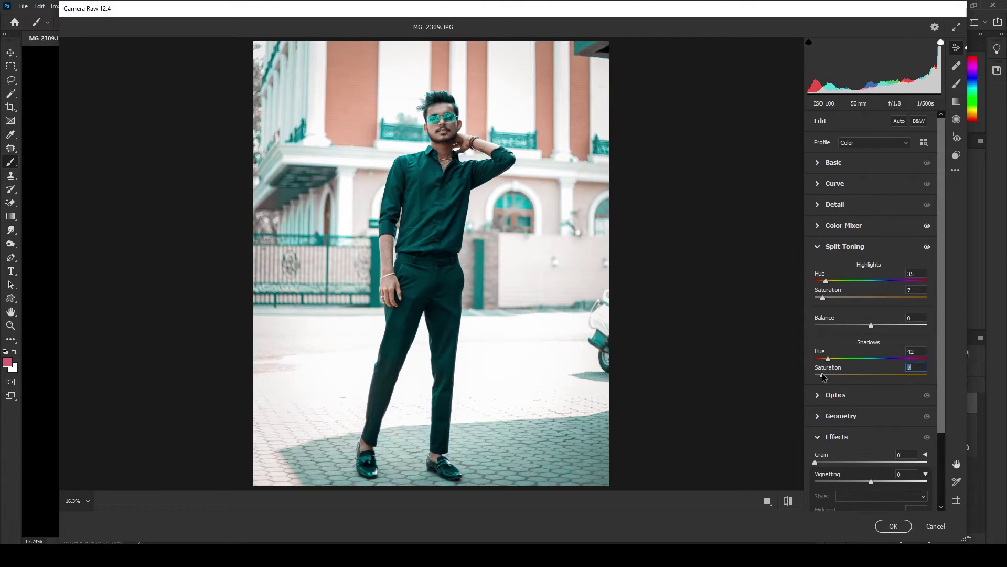
pyautogui.click(894, 525)
pyautogui.click(912, 539)
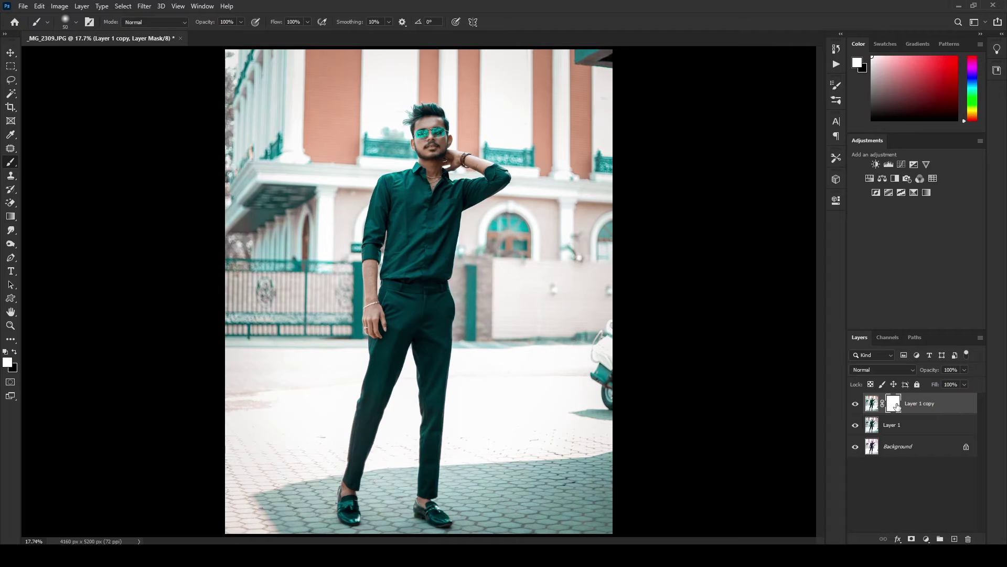
# - Invert the Layer 1 copy mask to black and paint the warm grade back over the face, neck, forearm and hand
pyautogui.hotkey('ctrl', 'i')
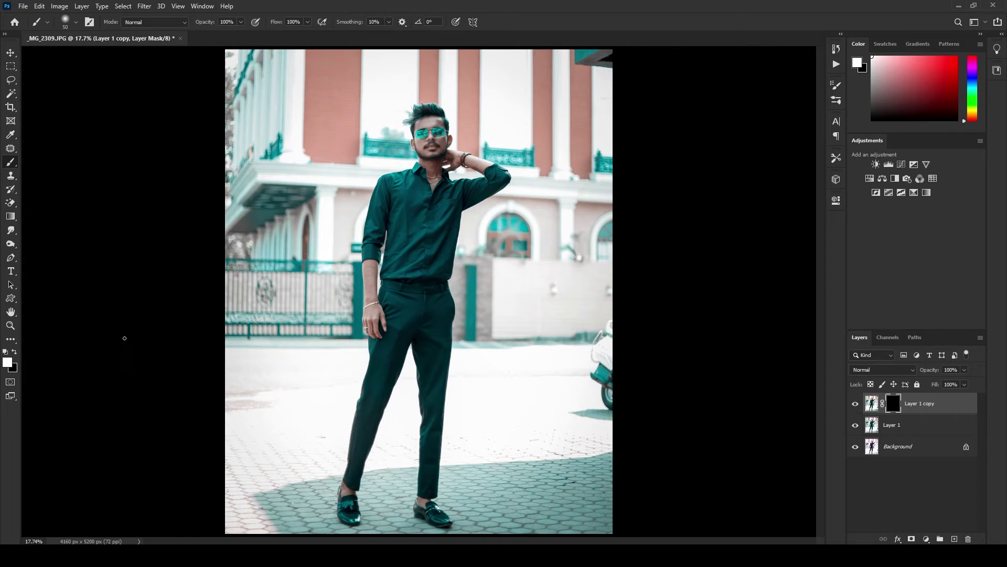
pyautogui.scroll(5, 430, 157)
pyautogui.scroll(5, 439, 175)
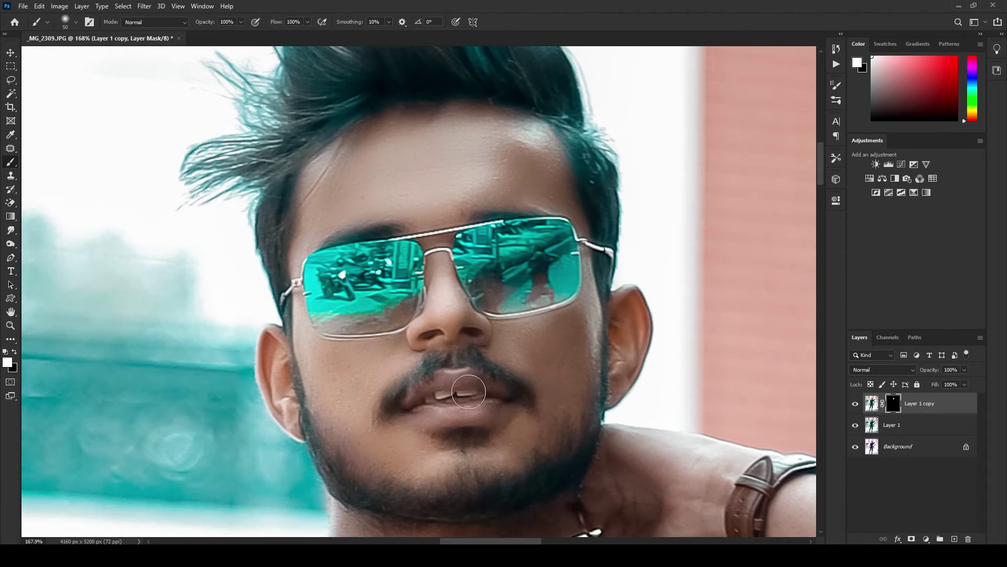
pyautogui.scroll(-5, 428, 406)
pyautogui.scroll(5, 400, 309)
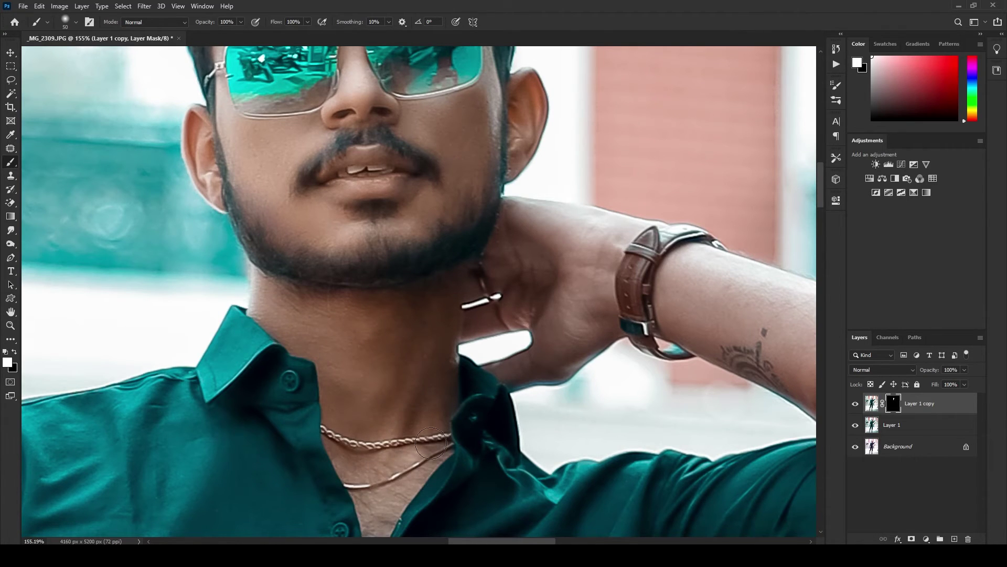
pyautogui.scroll(-5, 430, 443)
pyautogui.scroll(3, 400, 195)
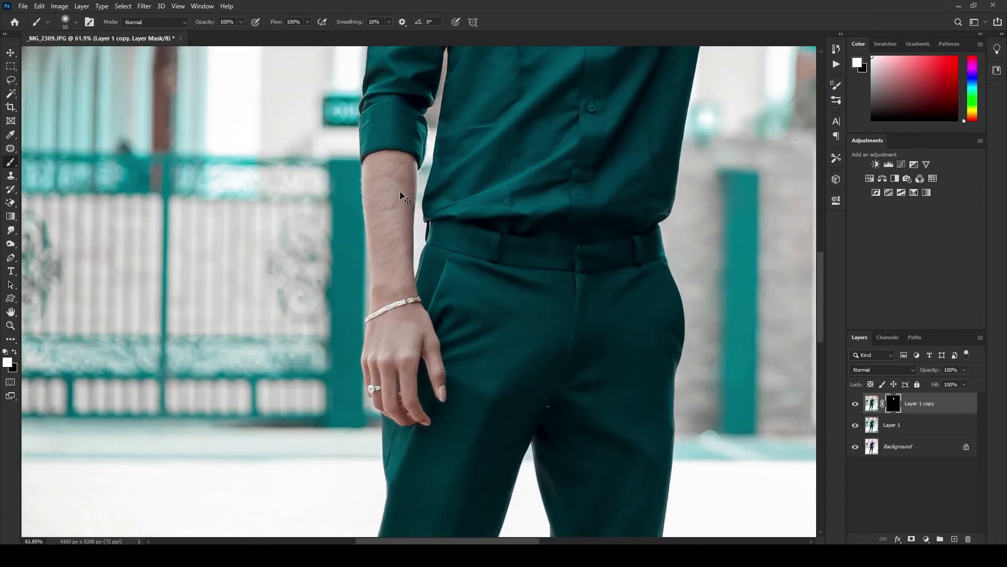
pyautogui.scroll(-3, 400, 195)
pyautogui.scroll(5, 399, 181)
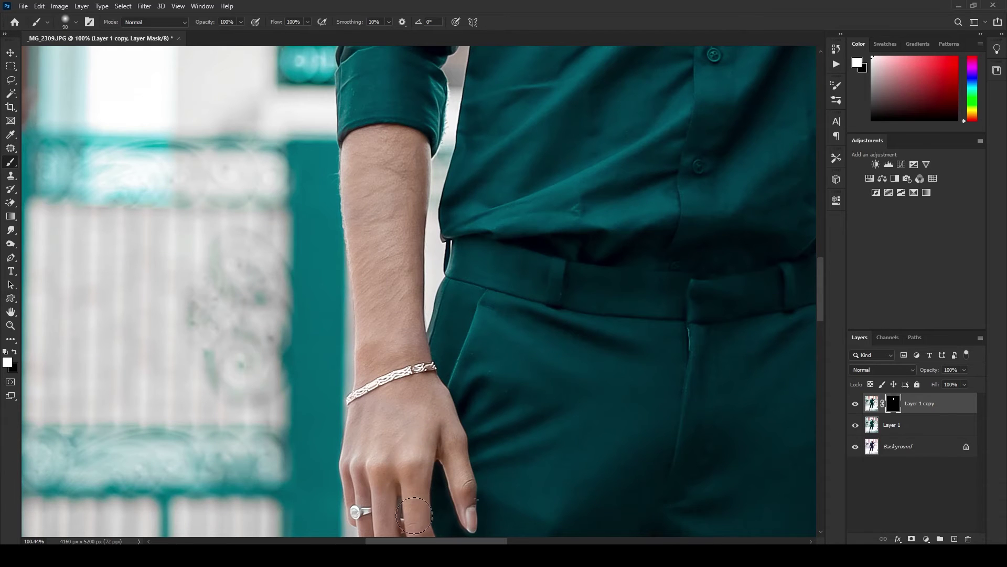
pyautogui.scroll(-3, 384, 378)
pyautogui.scroll(-3, 368, 309)
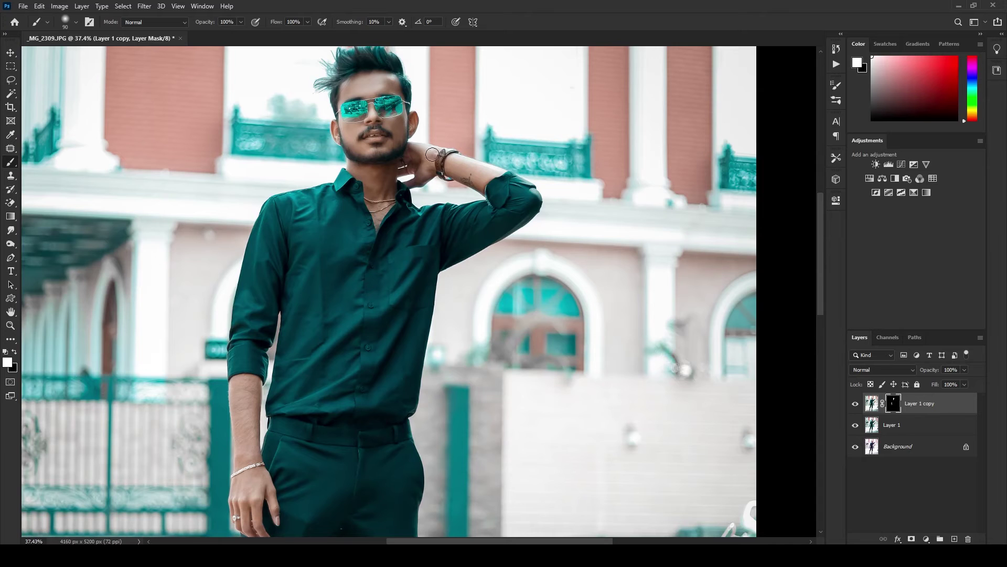
pyautogui.scroll(-2, 426, 172)
pyautogui.scroll(-2, 391, 265)
pyautogui.scroll(2, 415, 194)
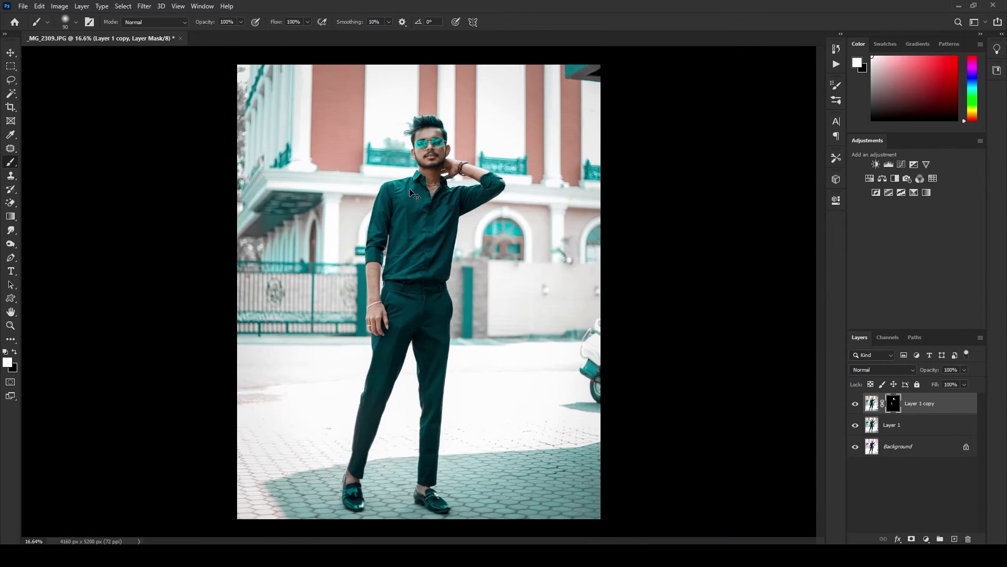
pyautogui.scroll(-1, 415, 194)
pyautogui.scroll(2, 425, 184)
pyautogui.scroll(-1, 422, 180)
pyautogui.scroll(1, 422, 180)
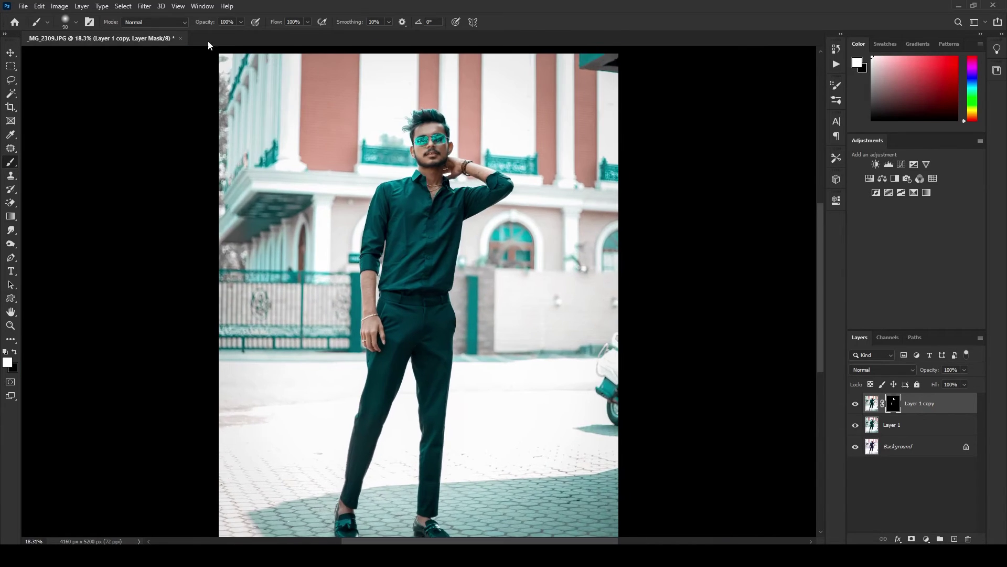
# - Stamp all visible layers into a new Layer 2 and run Camera Raw Filter on it
pyautogui.hotkey('ctrl', 'shift', 'alt', 'e')
pyautogui.click(144, 6)
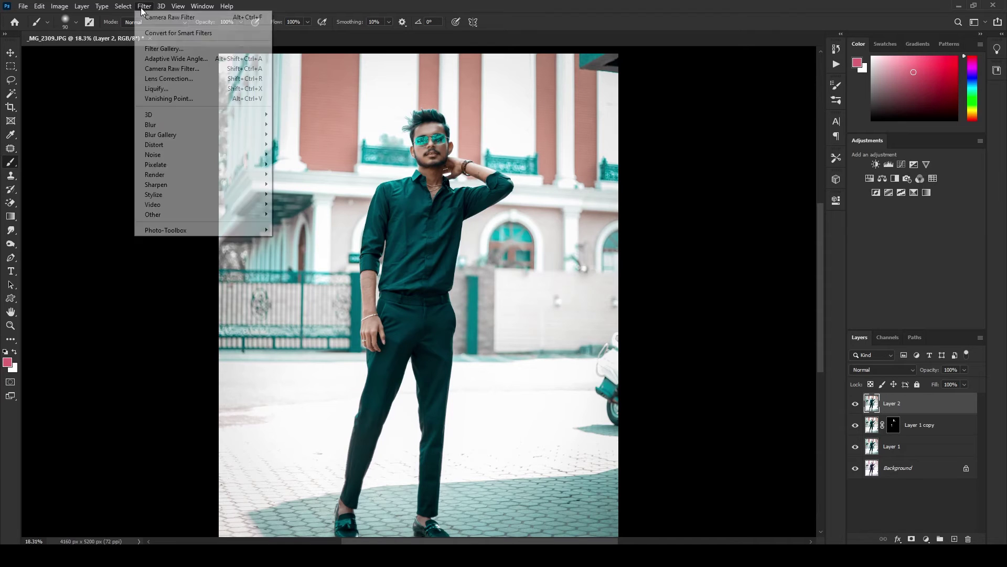
pyautogui.click(174, 67)
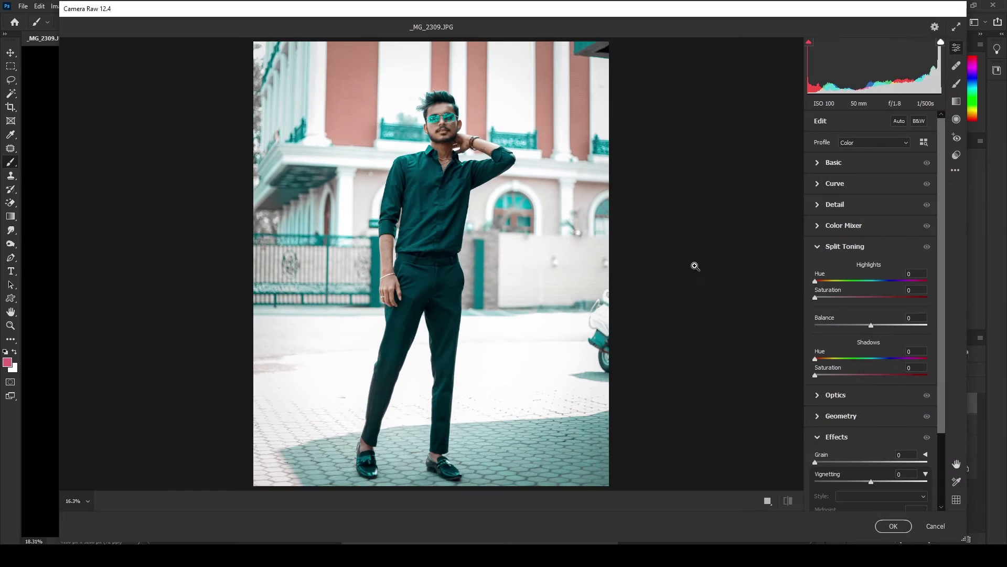
# - Set Temperature +4, Contrast +12, Highlights -43, Shadows +10, Whites -29, Blacks +20, Vibrance +4
pyautogui.click(816, 247)
pyautogui.click(819, 162)
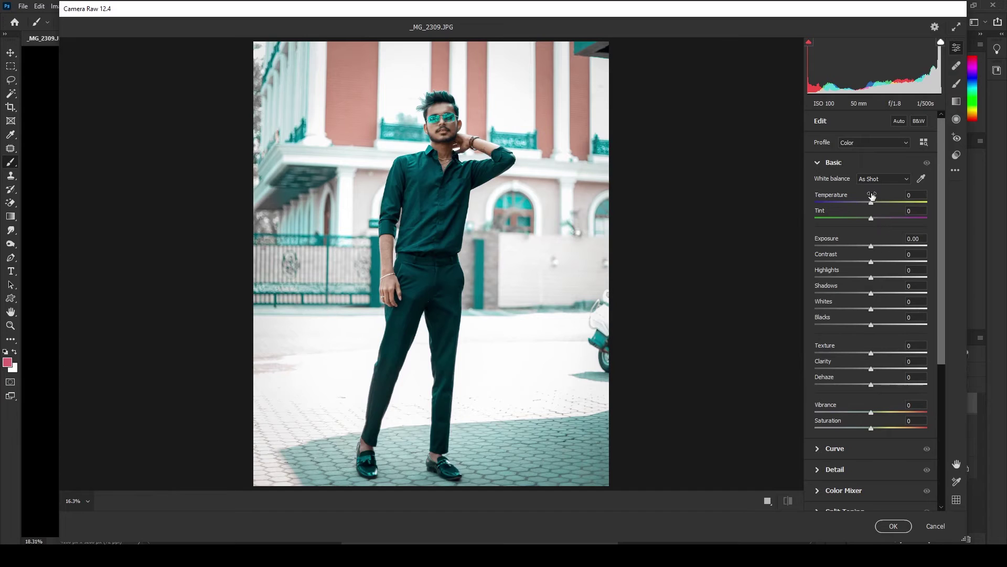
pyautogui.click(871, 203)
pyautogui.moveTo(871, 203); pyautogui.dragTo(873, 203)
pyautogui.moveTo(871, 262)
pyautogui.mouseDown()
pyautogui.moveTo(838, 277)
pyautogui.moveTo(832, 293)
pyautogui.moveTo(879, 291)
pyautogui.moveTo(855, 308)
pyautogui.moveTo(883, 327)
pyautogui.mouseUp()
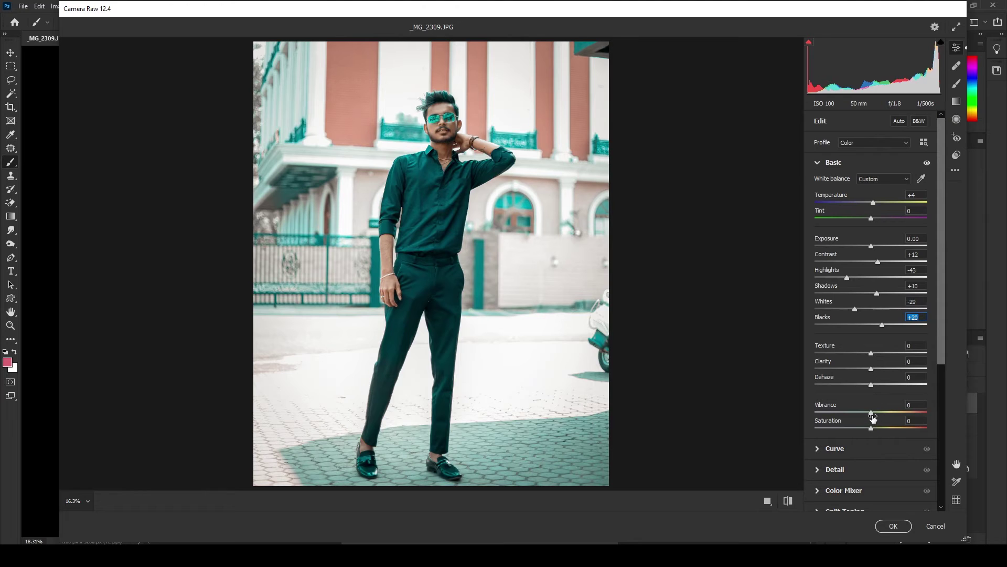
pyautogui.moveTo(872, 414); pyautogui.dragTo(875, 414)
pyautogui.click(827, 162)
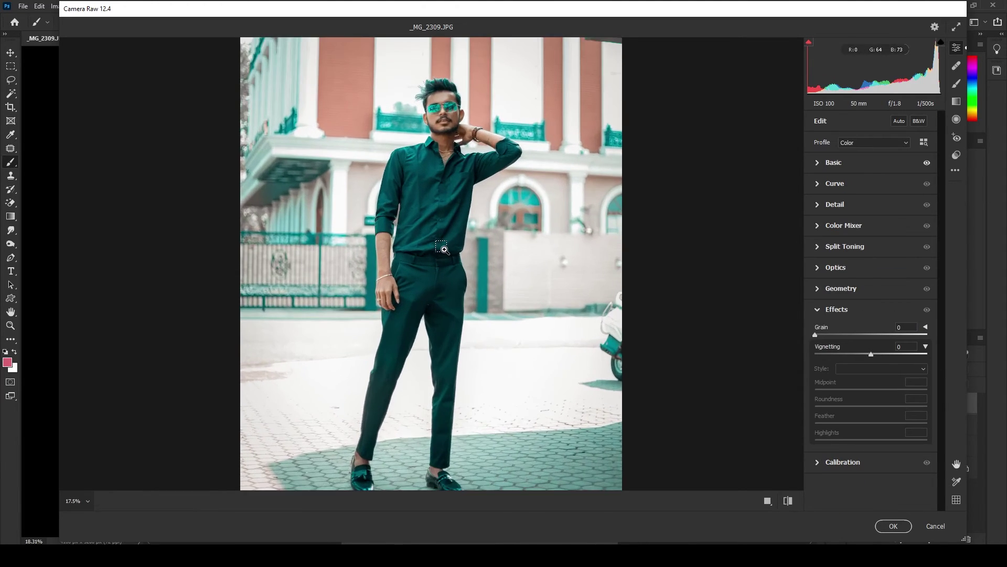
# - Add shadow, midtone and highlight points to the red tone curve, slightly lifting its darkest tones
pyautogui.click(829, 184)
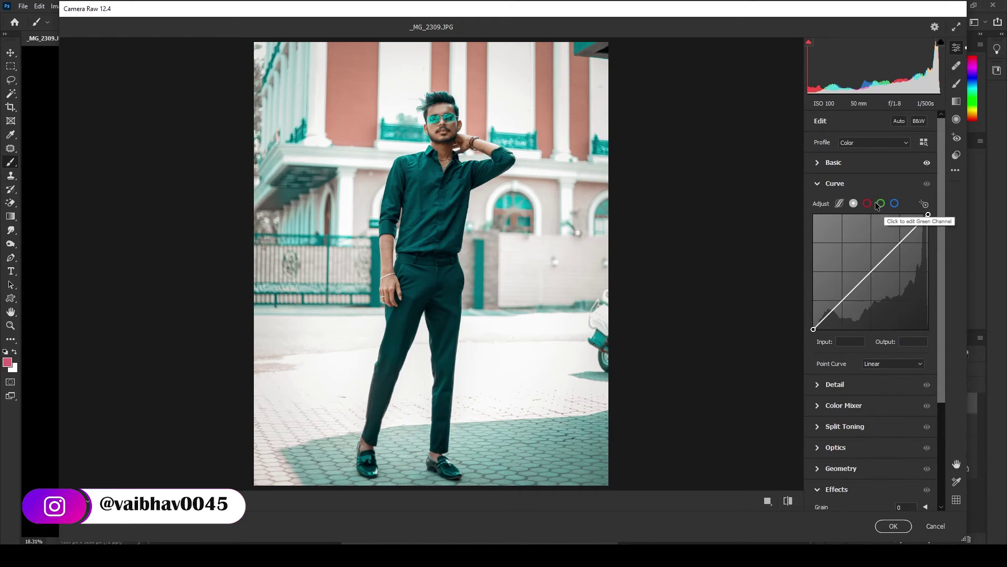
pyautogui.click(867, 203)
pyautogui.click(872, 273)
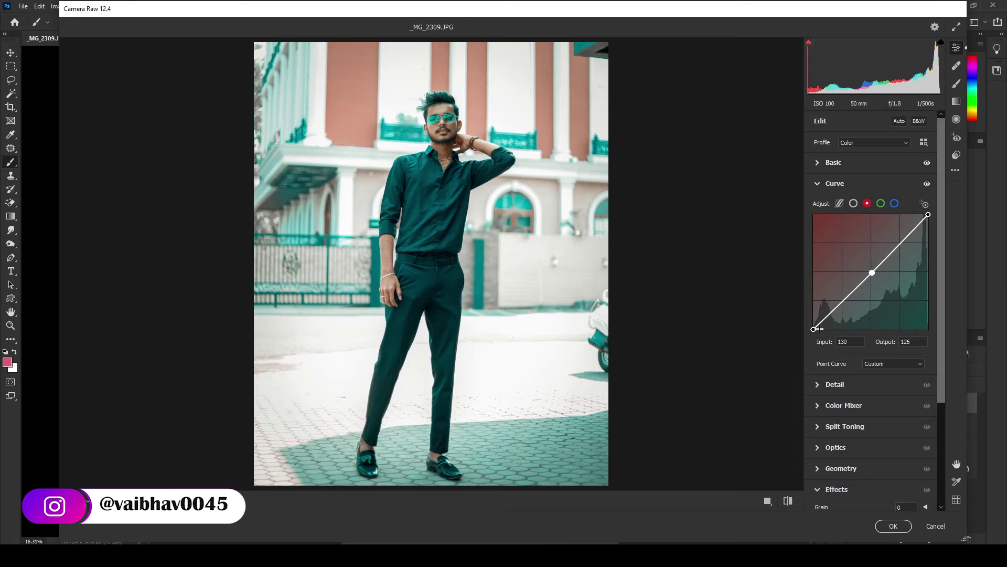
pyautogui.click(836, 305)
pyautogui.moveTo(813, 329)
pyautogui.mouseDown()
pyautogui.moveTo(826, 327)
pyautogui.moveTo(814, 320)
pyautogui.mouseUp()
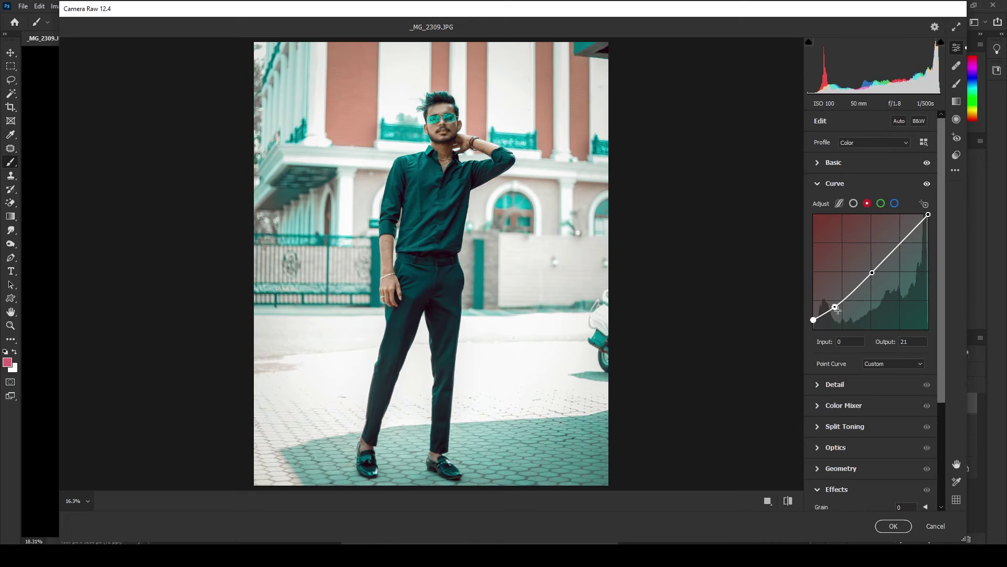
pyautogui.moveTo(871, 272); pyautogui.dragTo(869, 270)
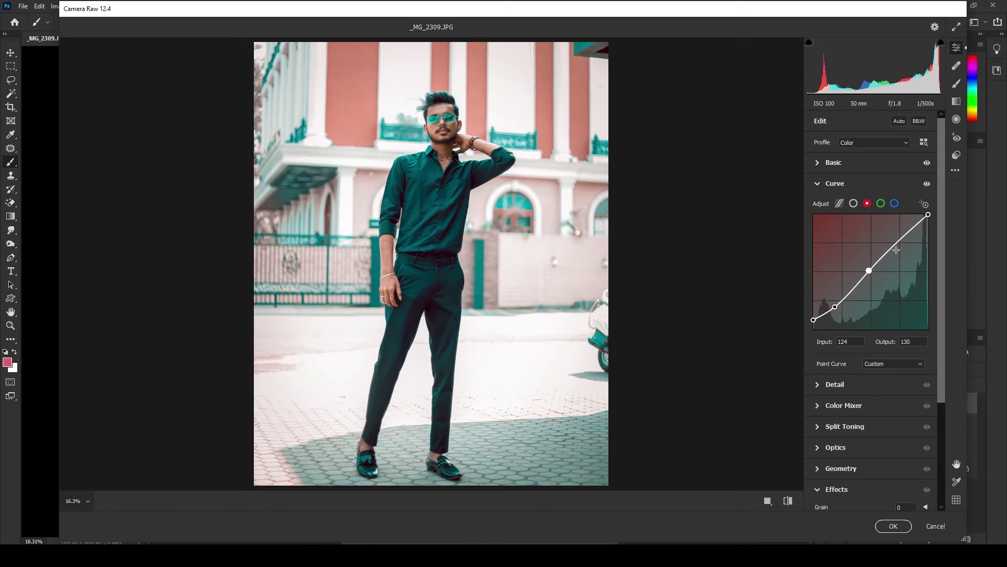
pyautogui.moveTo(903, 237); pyautogui.dragTo(906, 240)
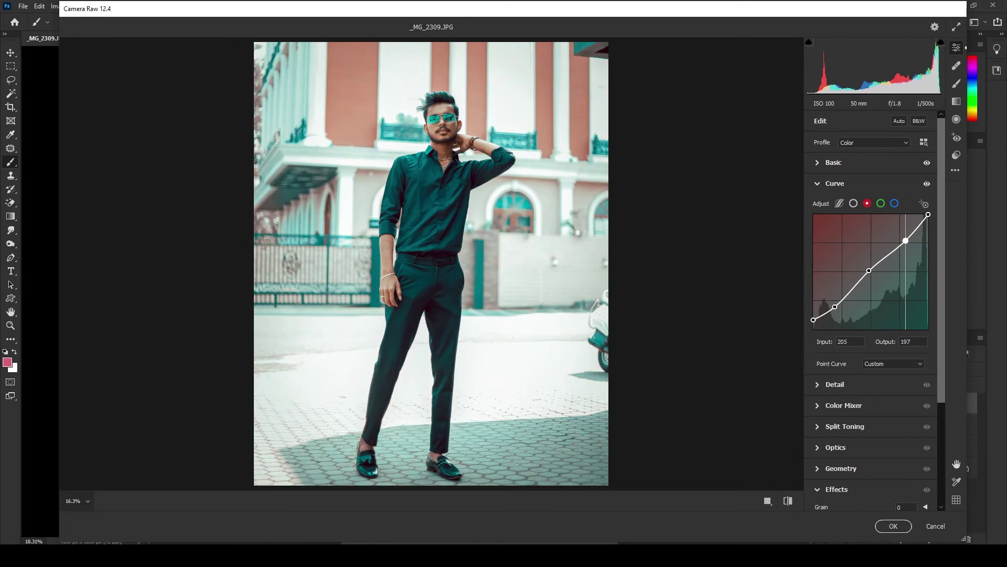
pyautogui.moveTo(814, 320); pyautogui.dragTo(836, 308)
pyautogui.click(834, 307)
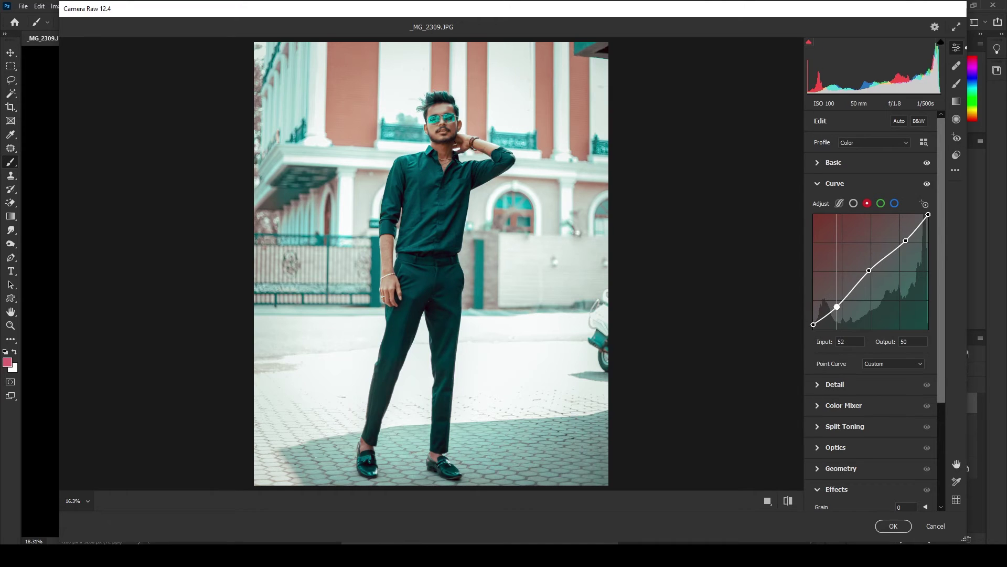
# - Reset Oranges hue to 0, shift Blues hue to +7 and lower Blues saturation to -27
pyautogui.click(819, 184)
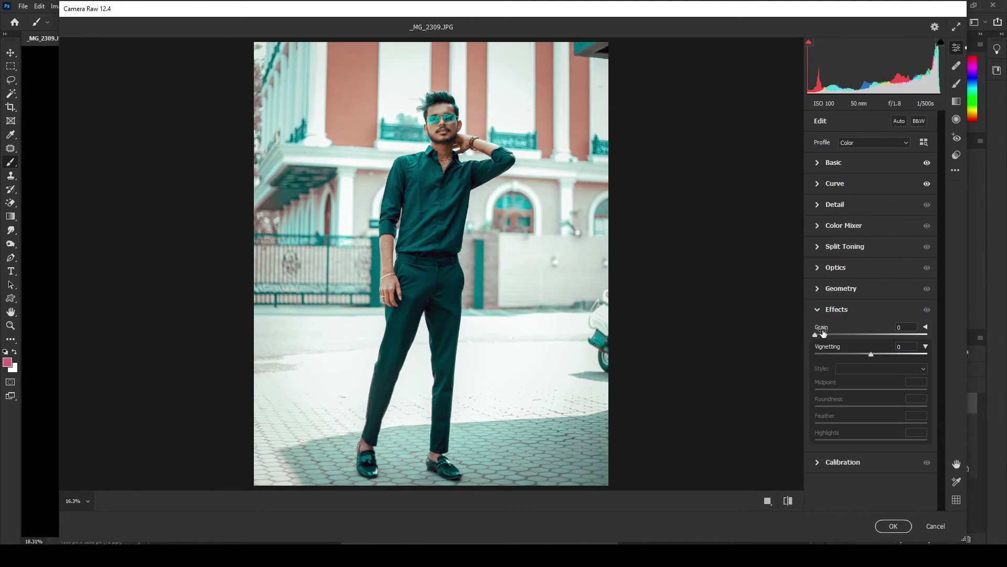
pyautogui.click(817, 225)
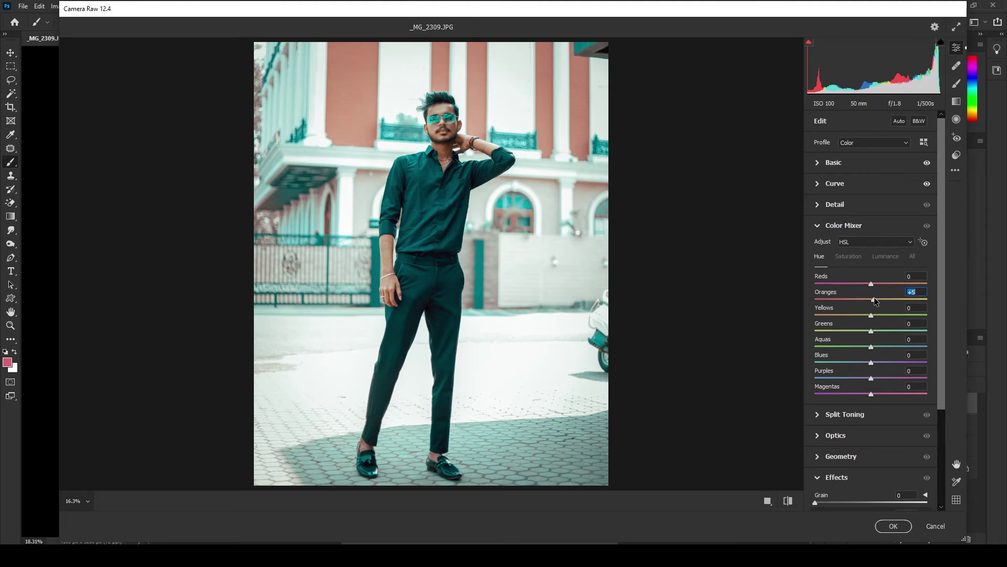
pyautogui.doubleClick(873, 299)
pyautogui.moveTo(868, 362)
pyautogui.mouseDown()
pyautogui.moveTo(874, 367)
pyautogui.moveTo(849, 351)
pyautogui.mouseUp()
pyautogui.click(848, 256)
pyautogui.click(886, 256)
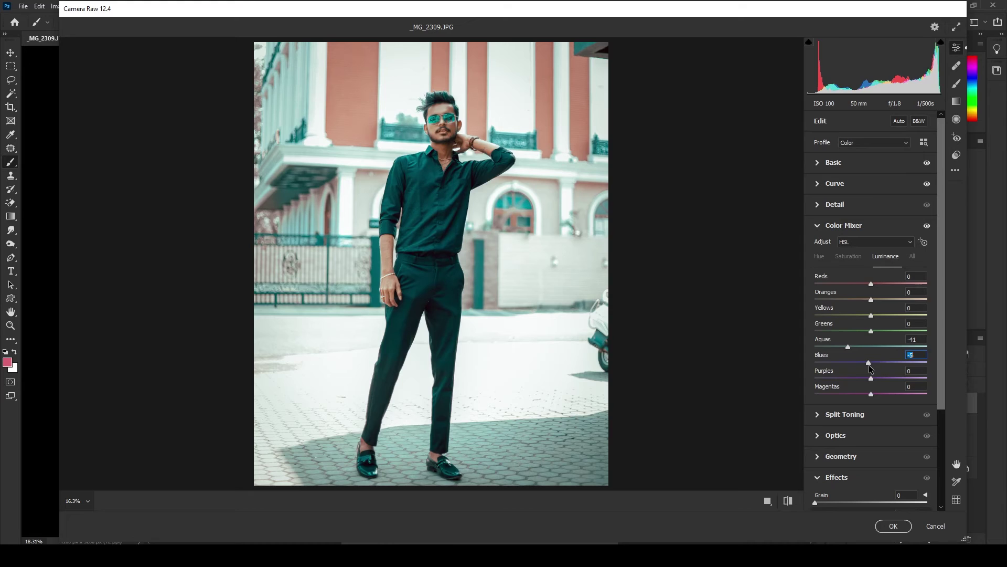
pyautogui.click(848, 256)
pyautogui.moveTo(871, 362); pyautogui.dragTo(856, 362)
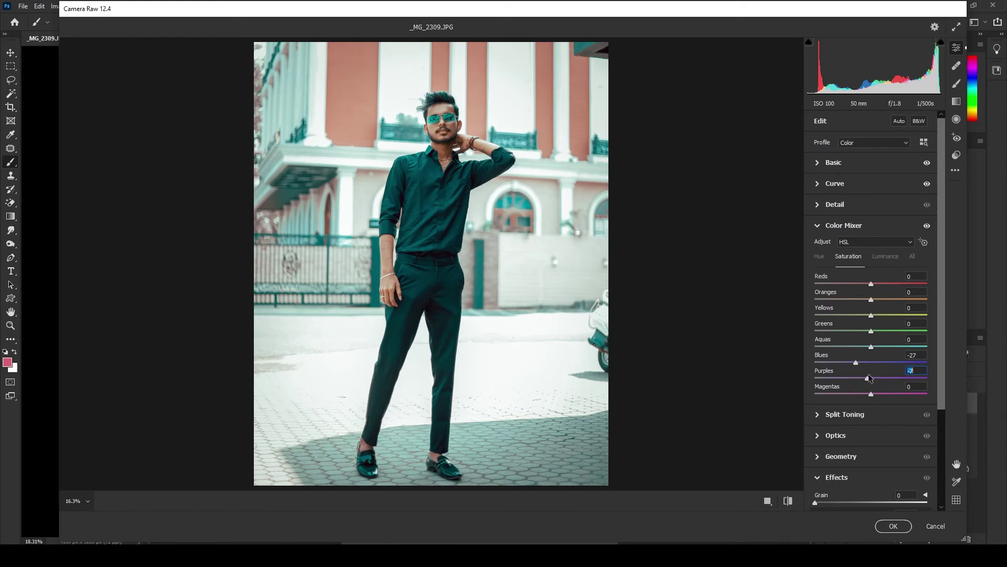
# - Shift Aquas hue to +27 and Blues hue to +4, then darken the blue luminance
pyautogui.click(820, 256)
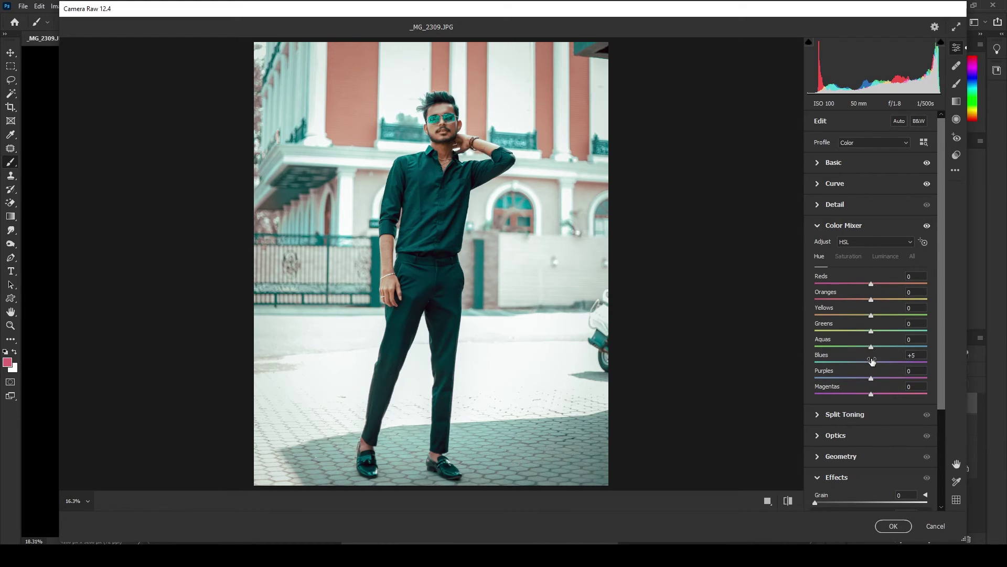
pyautogui.moveTo(871, 347); pyautogui.dragTo(885, 347)
pyautogui.moveTo(873, 363); pyautogui.dragTo(877, 363)
pyautogui.click(848, 256)
pyautogui.click(885, 256)
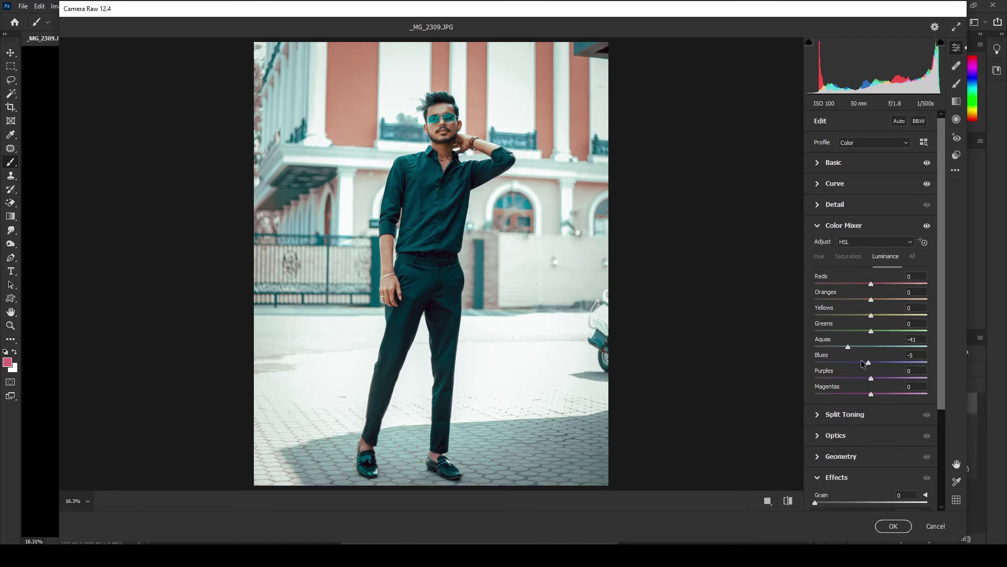
pyautogui.moveTo(871, 362); pyautogui.dragTo(867, 366)
# - Tint highlights cyan at hue 193, saturation 3, and shadows warm orange at hue 30
pyautogui.click(817, 225)
pyautogui.click(817, 246)
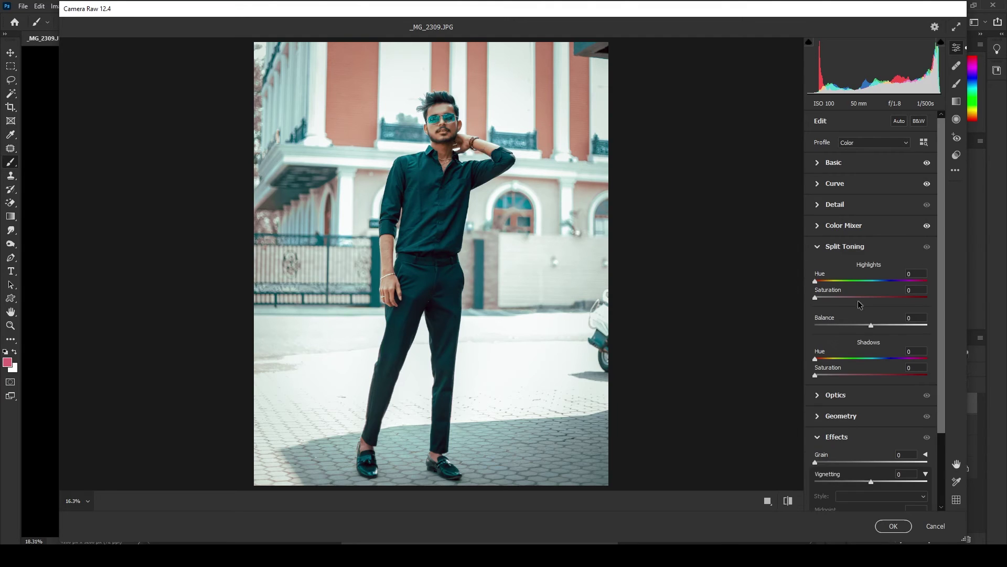
pyautogui.moveTo(873, 282); pyautogui.dragTo(875, 282)
pyautogui.moveTo(815, 297); pyautogui.dragTo(821, 301)
pyautogui.moveTo(815, 359)
pyautogui.mouseDown()
pyautogui.moveTo(824, 359)
pyautogui.moveTo(824, 377)
pyautogui.mouseUp()
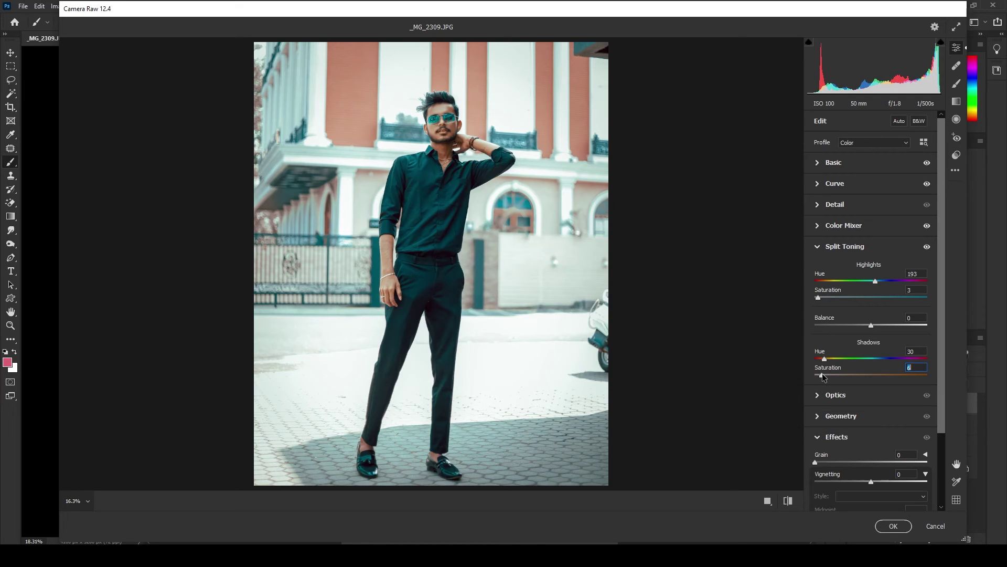
# - Apply the split-tone grade to Layer 2 and toggle its visibility to compare
pyautogui.click(894, 526)
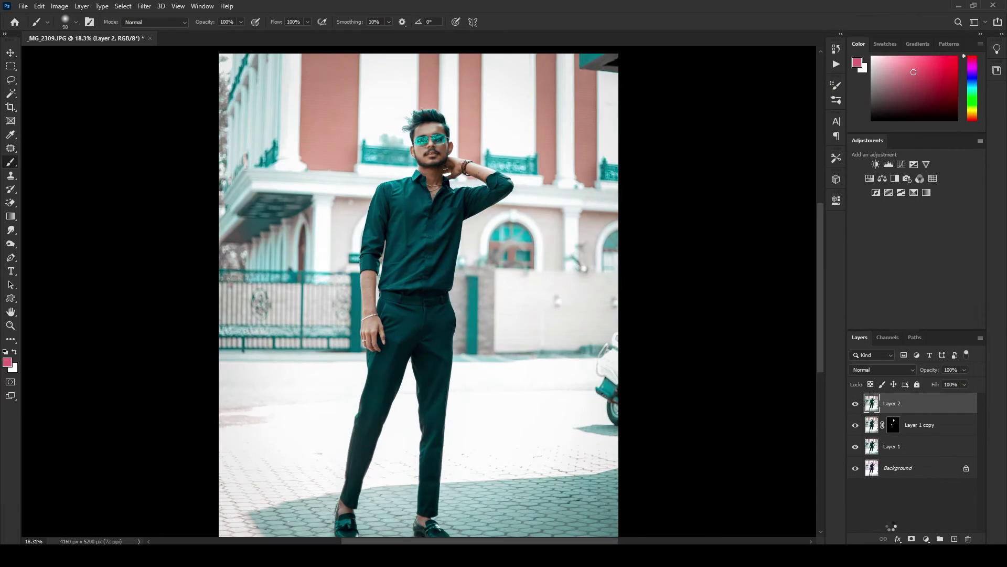
pyautogui.click(855, 403)
pyautogui.click(855, 403)
# - Fit the image on screen, rerun Camera Raw Filter, and draw a radial ellipse around the man
pyautogui.hotkey('ctrl', '0')
pyautogui.click(144, 6)
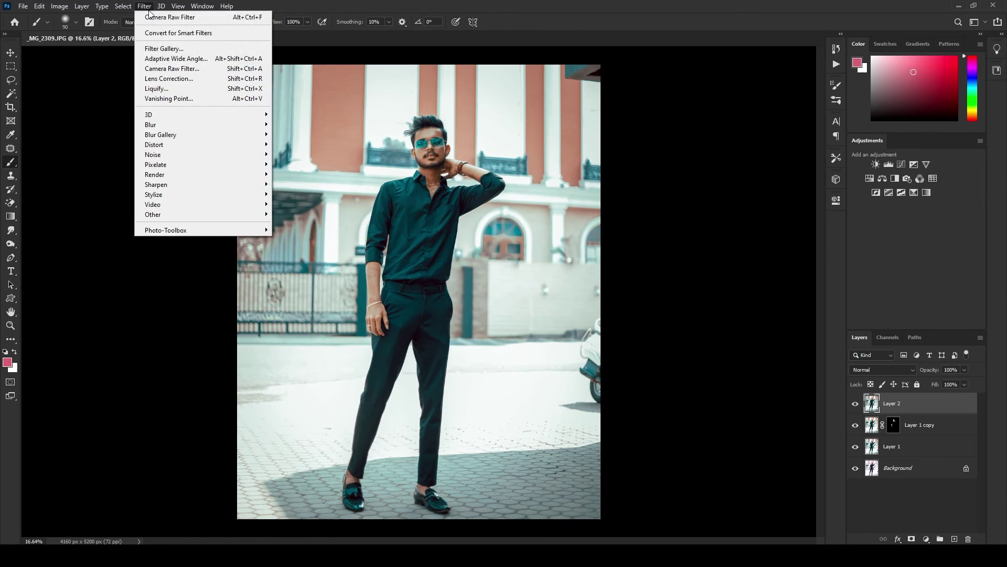
pyautogui.click(158, 70)
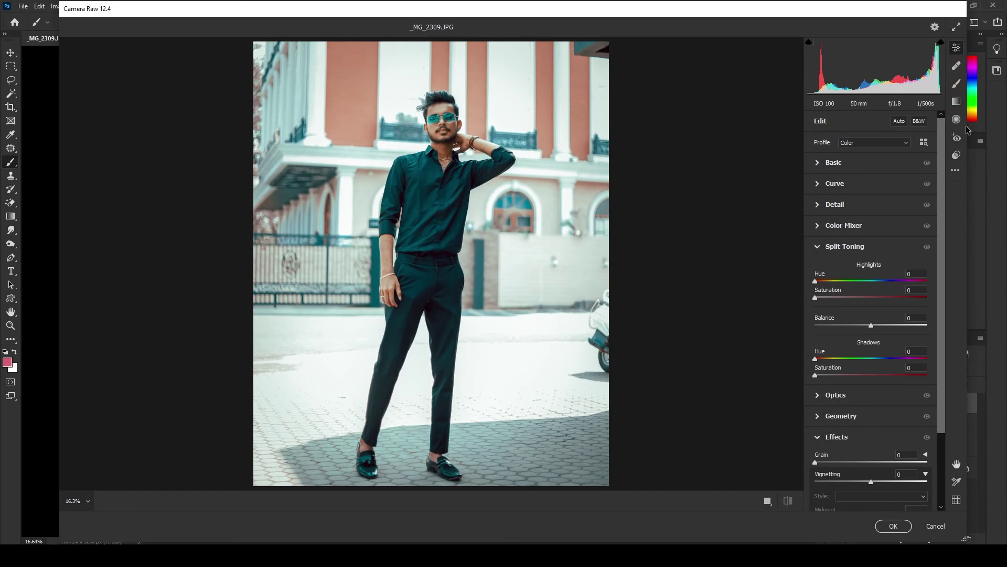
pyautogui.click(956, 119)
pyautogui.moveTo(430, 116)
pyautogui.mouseDown()
pyautogui.moveTo(442, 167)
pyautogui.moveTo(434, 229)
pyautogui.mouseUp()
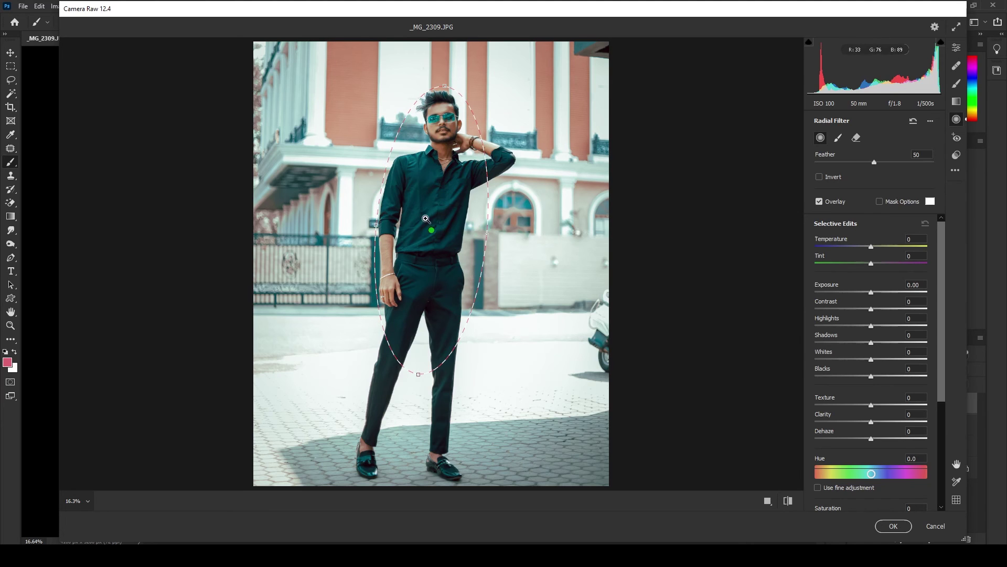
pyautogui.scroll(3, 451, 183)
# - Inside the ellipse, set Temperature -4, Exposure +0.15 and Clarity +23, keeping Texture at 0
pyautogui.moveTo(450, 183); pyautogui.dragTo(450, 220)
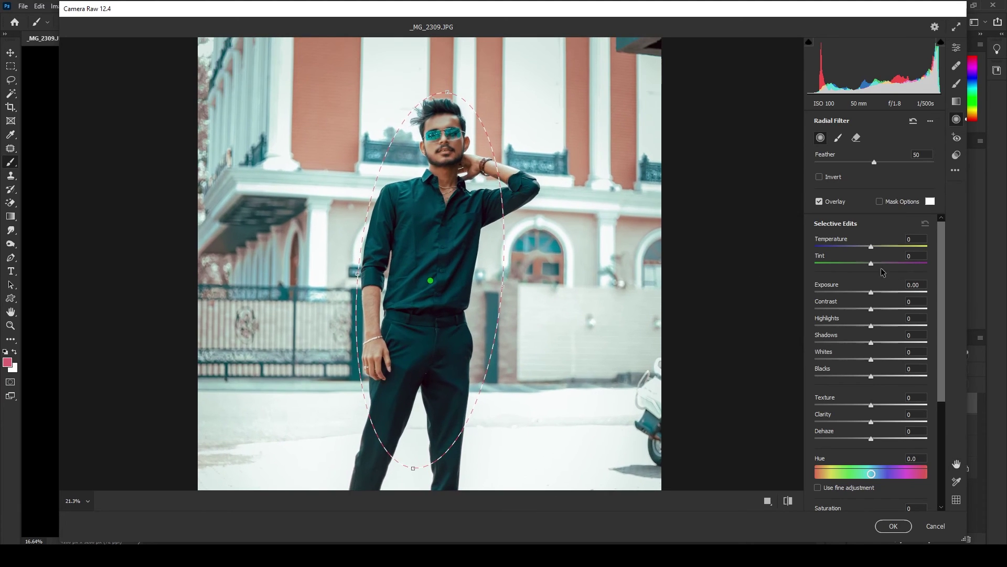
pyautogui.moveTo(871, 246); pyautogui.dragTo(871, 248)
pyautogui.moveTo(871, 292)
pyautogui.mouseDown()
pyautogui.moveTo(865, 326)
pyautogui.moveTo(883, 326)
pyautogui.moveTo(876, 308)
pyautogui.mouseUp()
pyautogui.moveTo(870, 422); pyautogui.dragTo(882, 422)
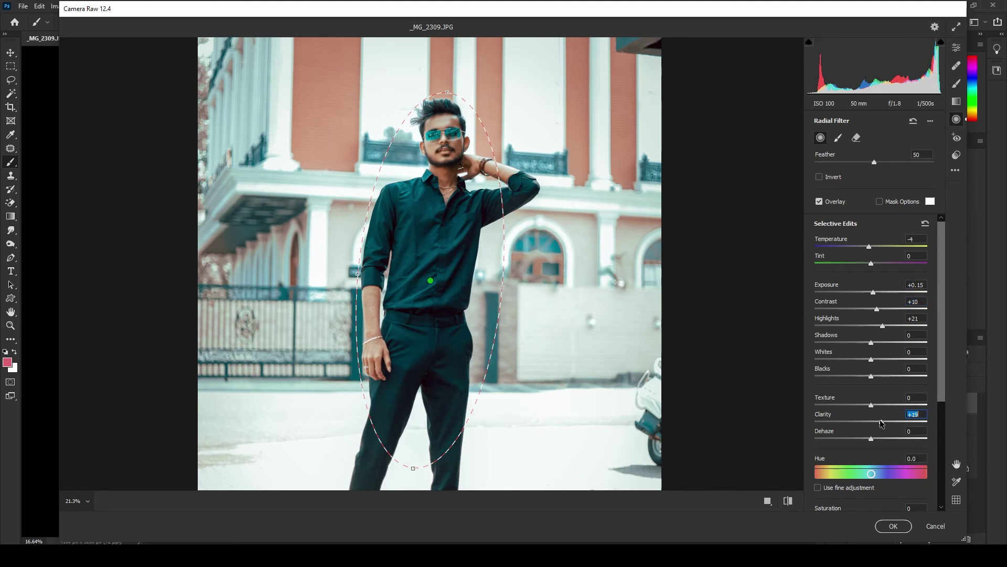
pyautogui.scroll(-3, 876, 399)
pyautogui.moveTo(871, 329); pyautogui.dragTo(870, 330)
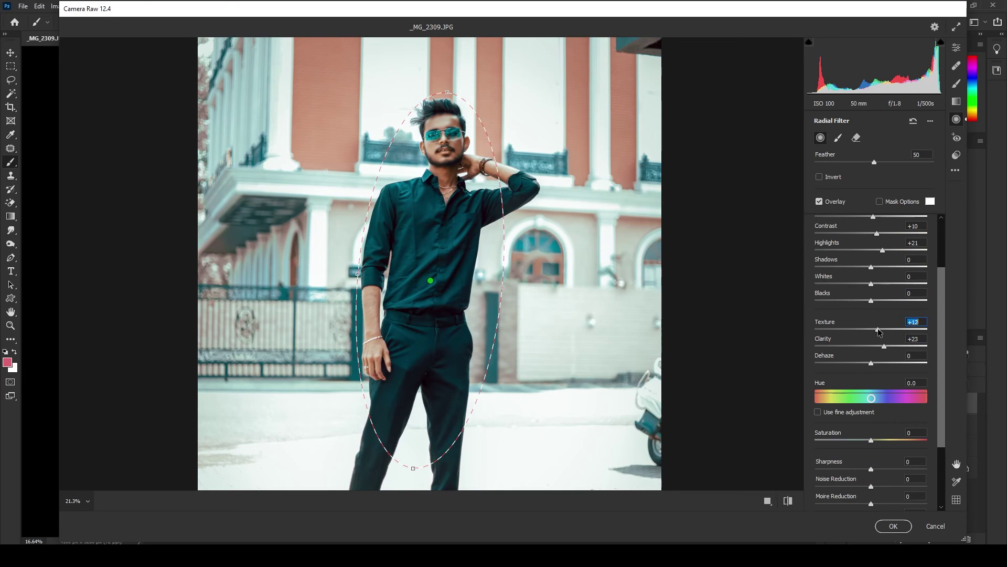
pyautogui.doubleClick(870, 330)
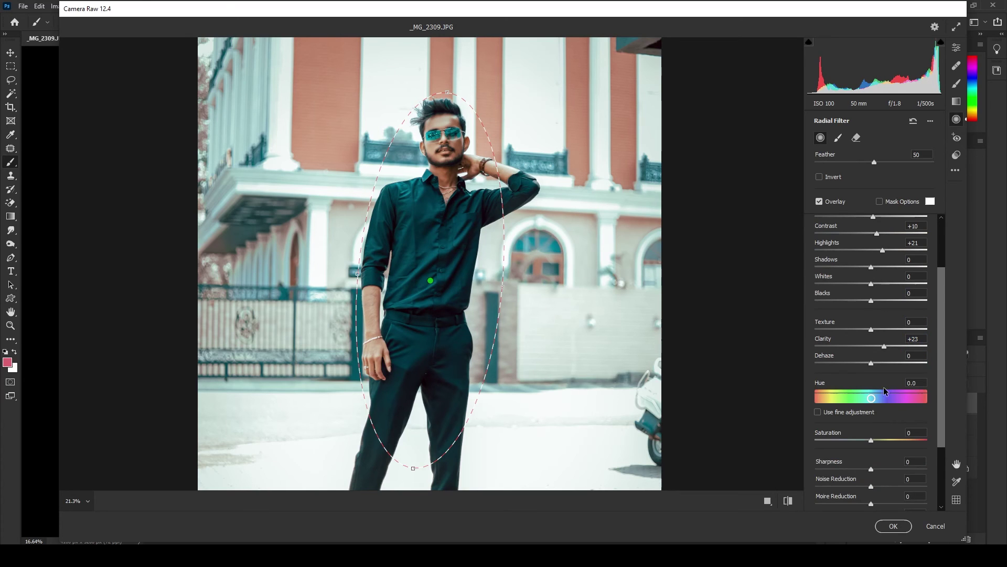
# - Slightly boost saturation, set Sharpness to +27 and add some noise reduction
pyautogui.moveTo(871, 439); pyautogui.dragTo(873, 440)
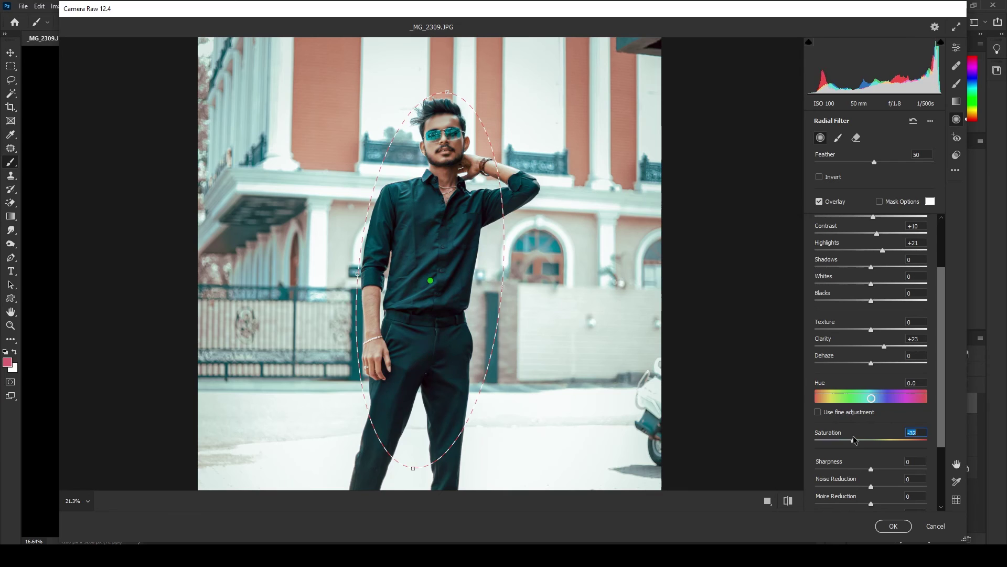
pyautogui.scroll(-3, 856, 443)
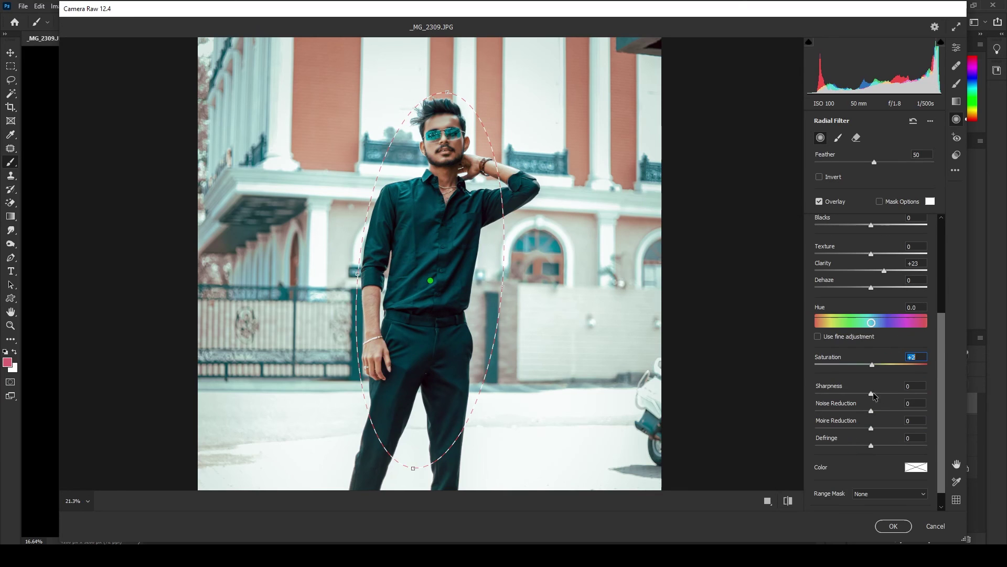
pyautogui.moveTo(871, 394); pyautogui.dragTo(892, 394)
pyautogui.moveTo(892, 394); pyautogui.dragTo(880, 414)
pyautogui.scroll(-1, 877, 414)
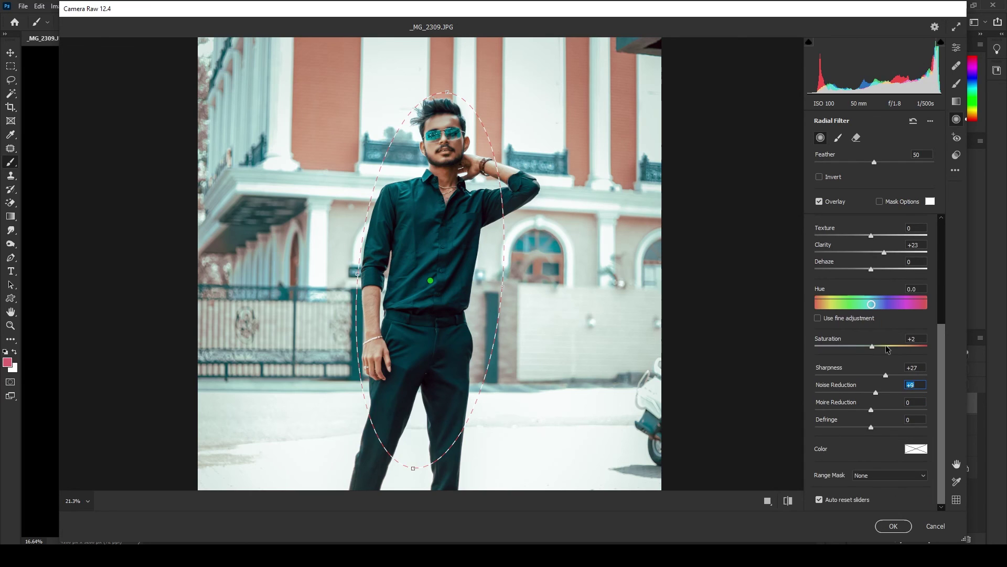
pyautogui.scroll(3, 887, 349)
pyautogui.scroll(2, 887, 349)
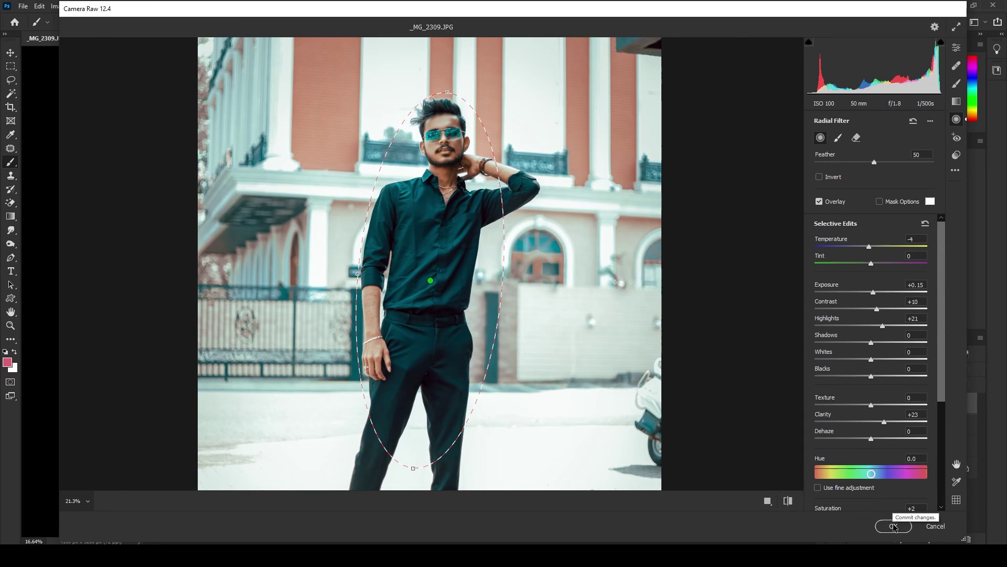
# - Compare Invert on and off, keep the effect inside the ellipse, and apply the radial filter
pyautogui.click(819, 179)
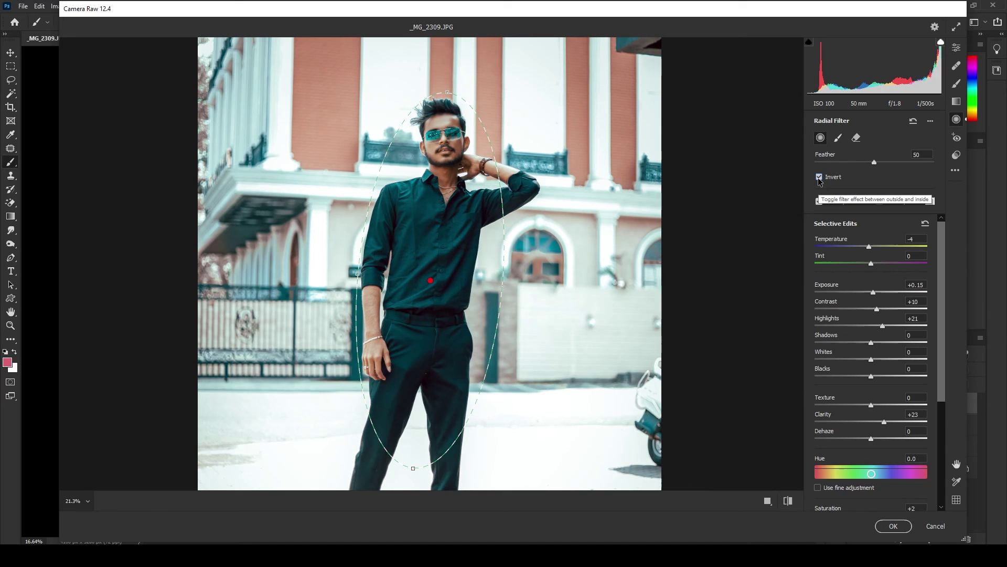
pyautogui.click(819, 179)
pyautogui.click(819, 179)
pyautogui.click(820, 178)
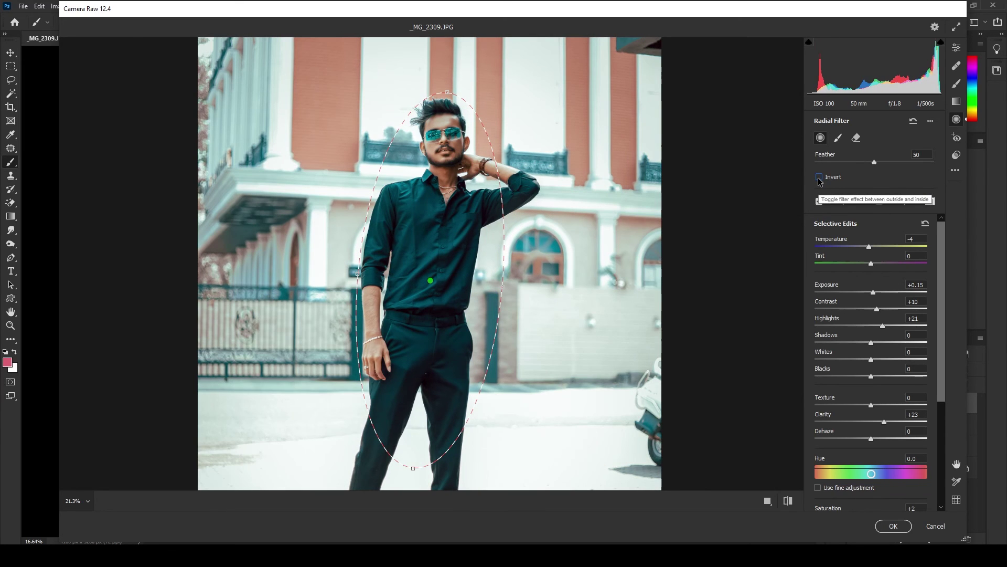
pyautogui.click(893, 526)
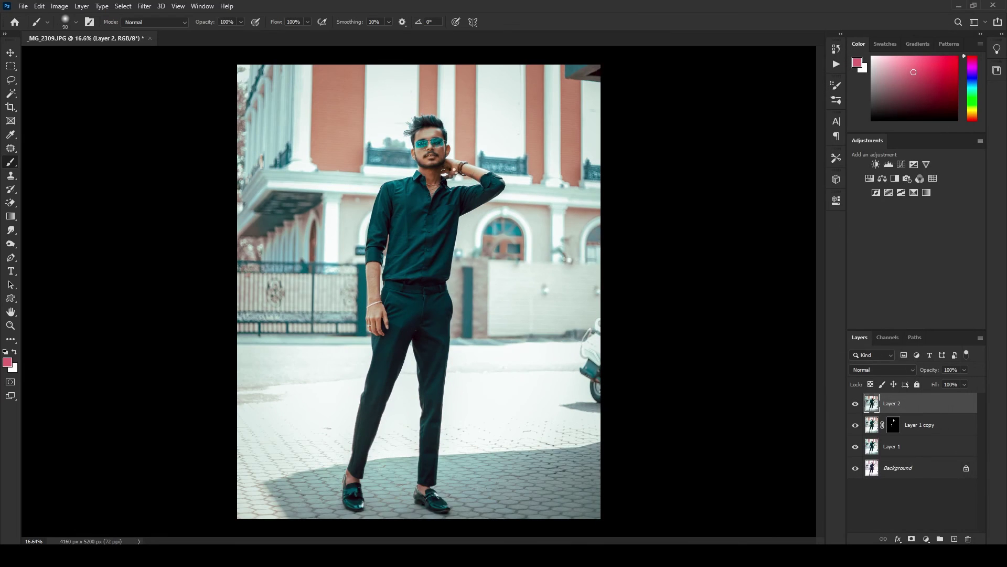
# - Hide Layer 1 copy and Layer 1, then toggle Layer 2 off and on against the original
pyautogui.scroll(-3, 415, 165)
pyautogui.scroll(7, 415, 166)
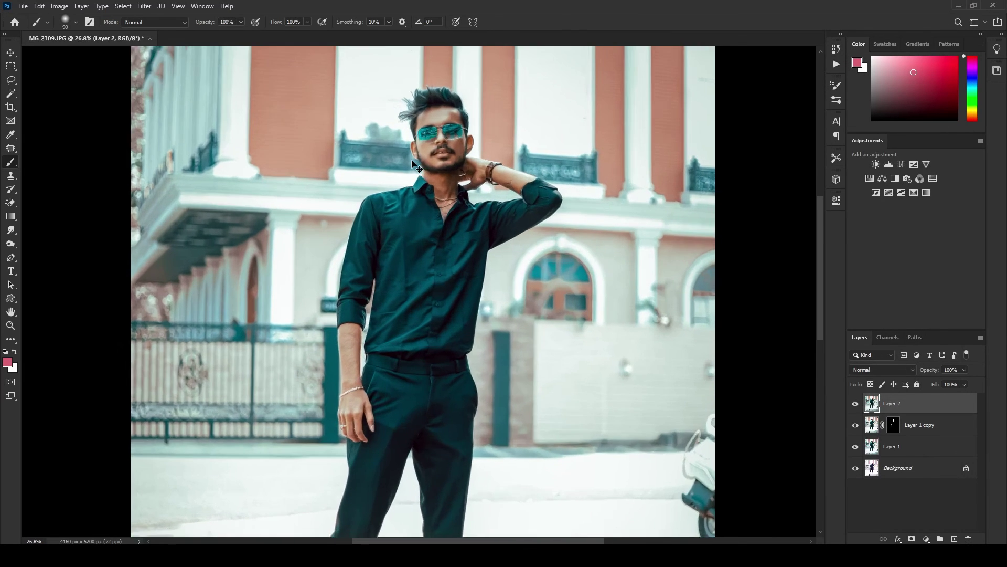
pyautogui.scroll(-3, 416, 166)
pyautogui.scroll(-4, 416, 166)
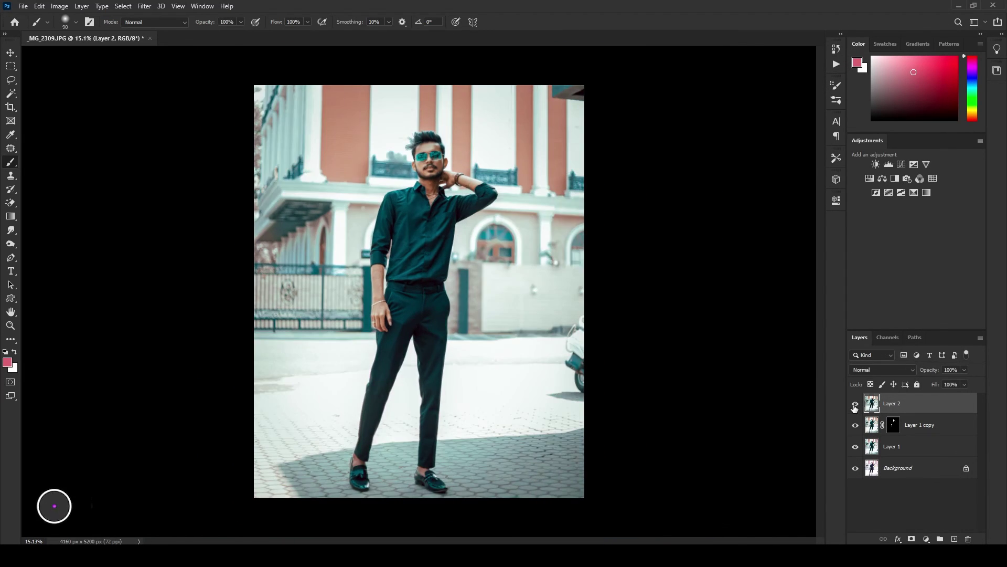
pyautogui.scroll(2, 443, 144)
pyautogui.scroll(5, 443, 145)
pyautogui.scroll(-4, 444, 144)
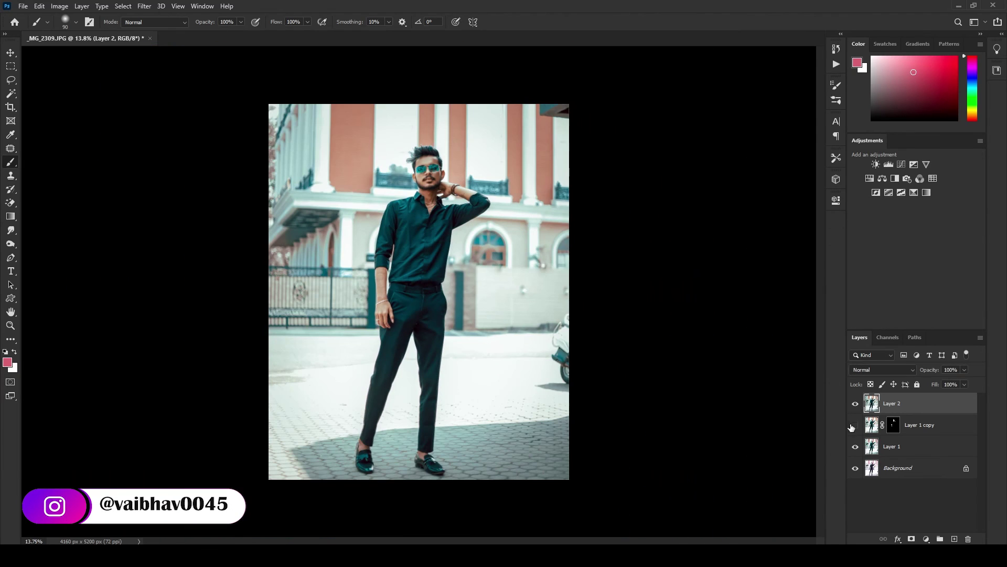
pyautogui.click(855, 425)
pyautogui.click(855, 447)
pyautogui.click(855, 404)
pyautogui.click(855, 404)
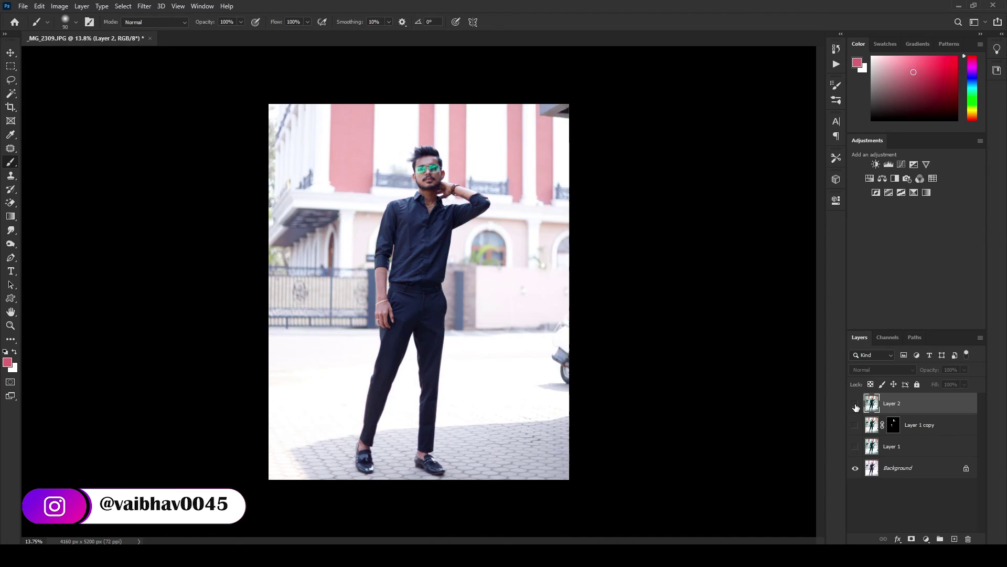
pyautogui.click(855, 404)
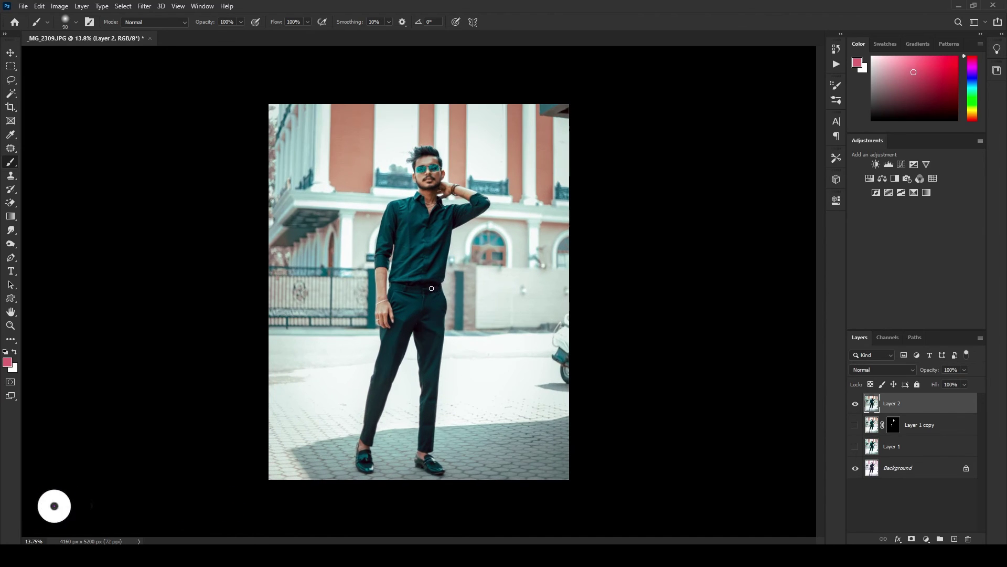